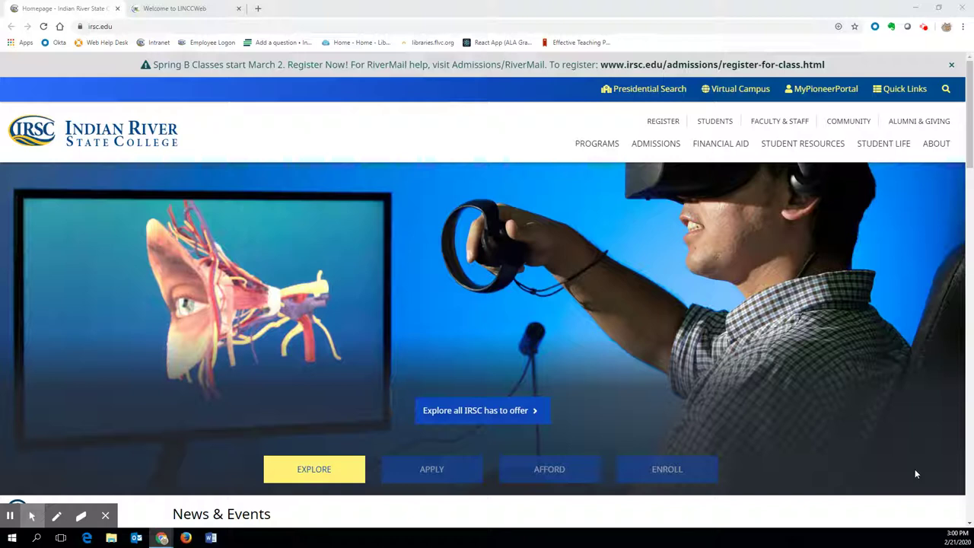
Step: Expand the Quick Links bar on the IRSC homepage
click(888, 91)
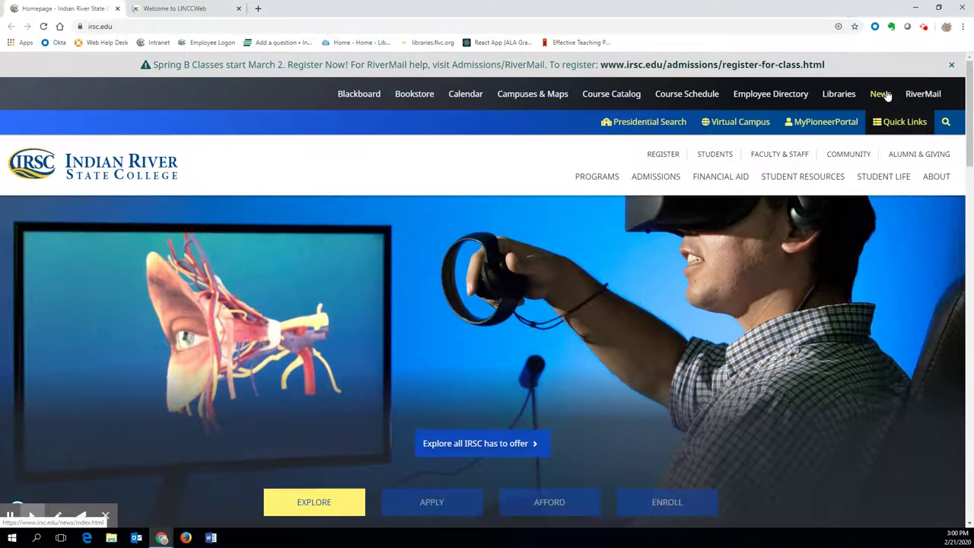
Step: Open the IRSC Libraries site and go to the Databases by Subject login
click(840, 95)
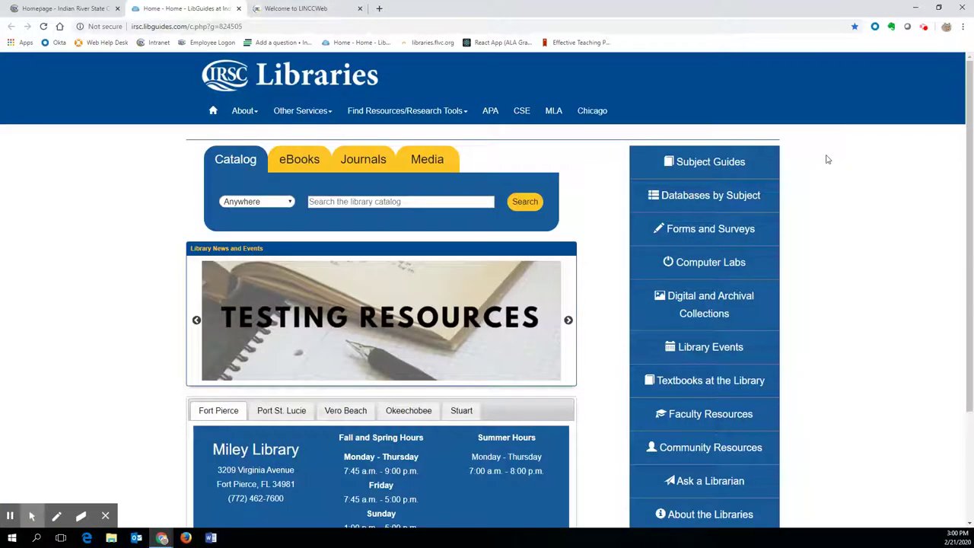
click(751, 196)
click(470, 199)
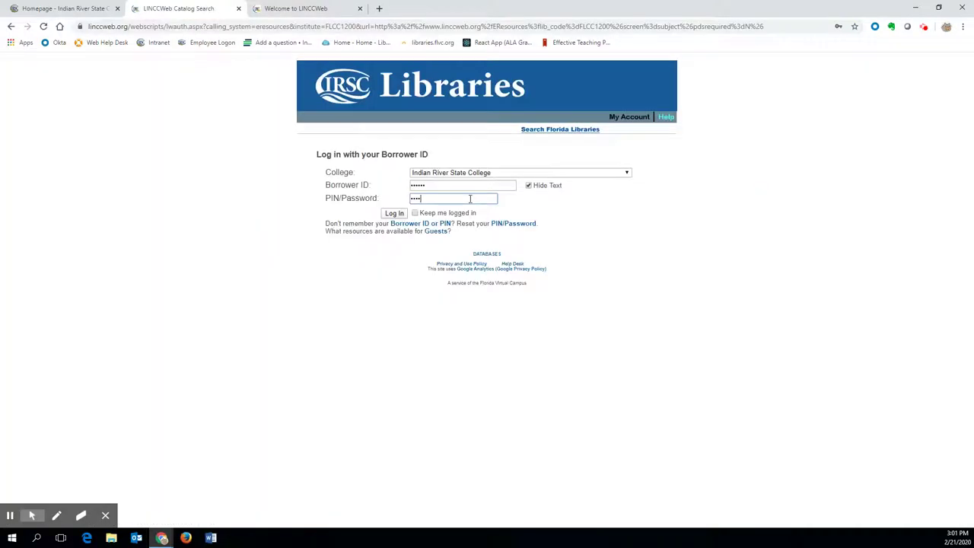
Step: Log in to LINCCWeb and expand the Current Events database category
click(397, 215)
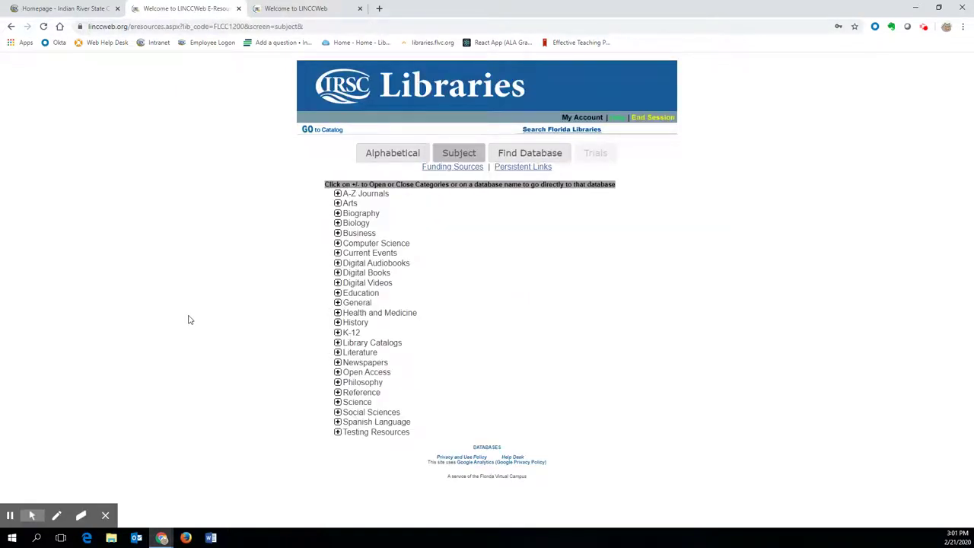
click(361, 253)
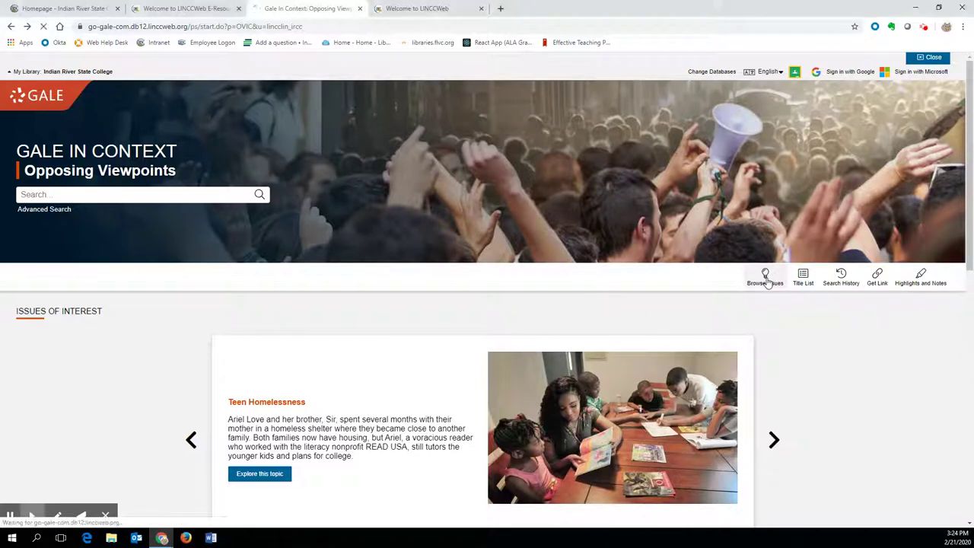
Step: Browse the database's issues and open the Social Media issue page
click(765, 279)
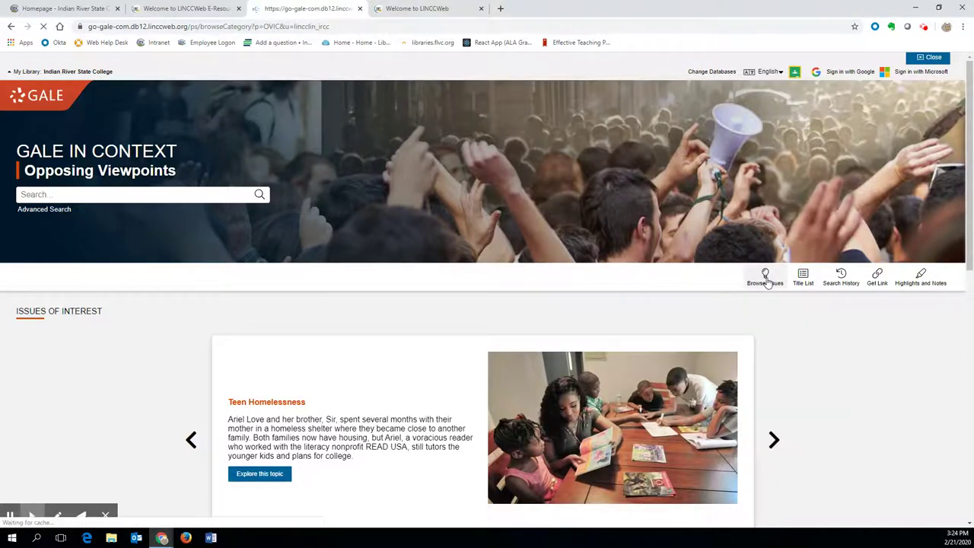
scroll(877, 307, down, 2)
scroll(878, 307, down, 8)
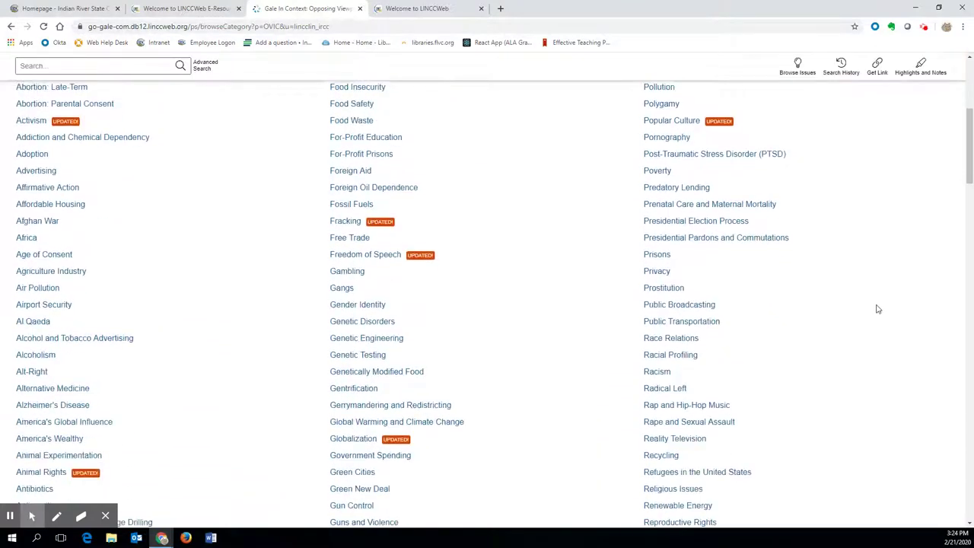
scroll(878, 308, down, 3)
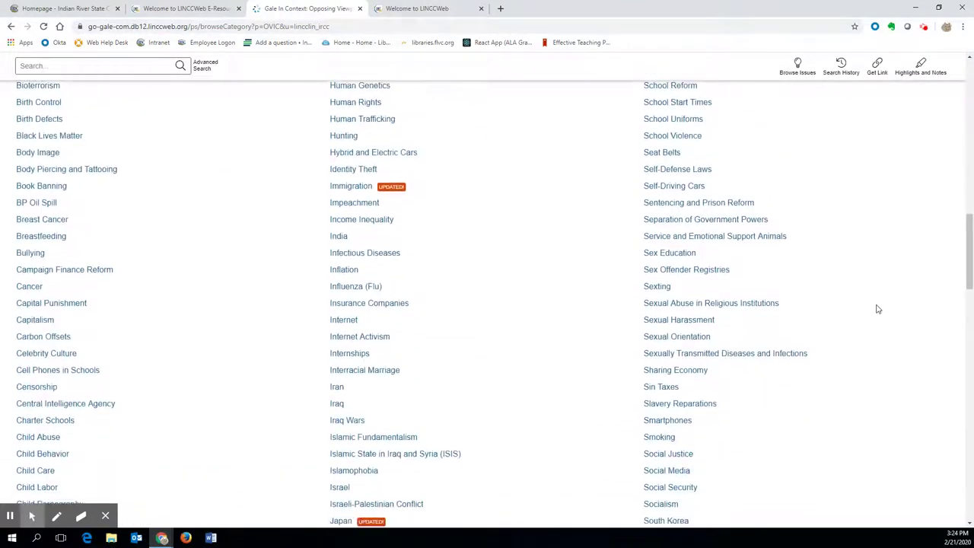
click(663, 431)
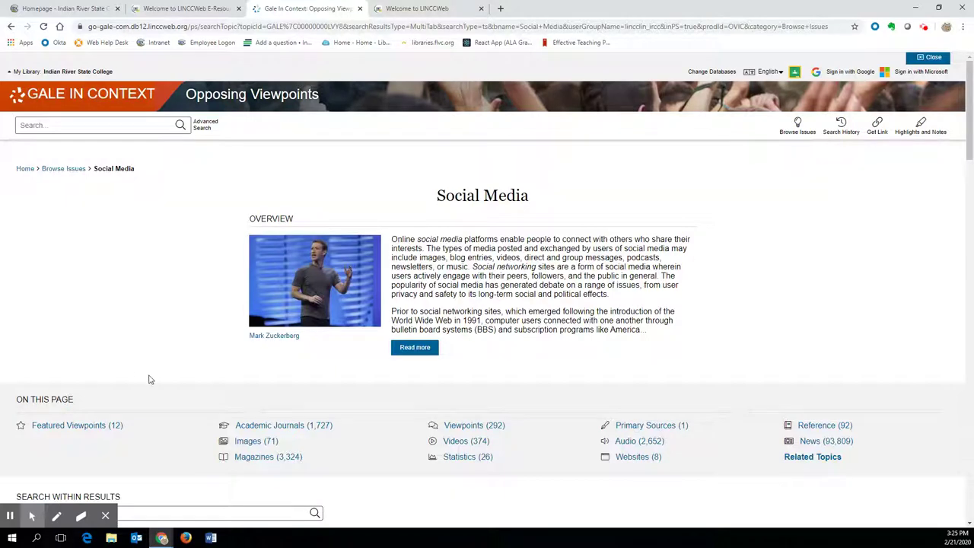
Step: Narrow the Social Media results to those mentioning 'depression'
scroll(148, 378, down, 2)
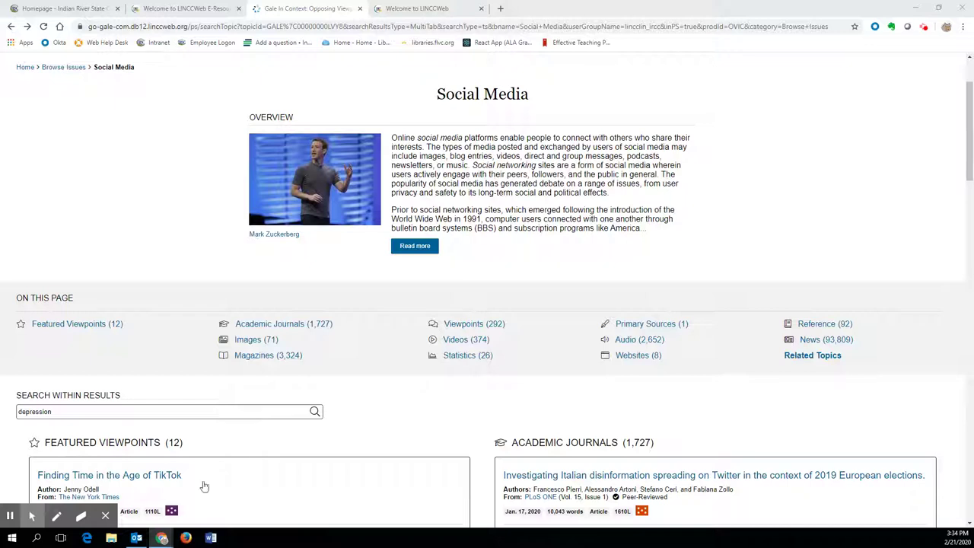
click(303, 411)
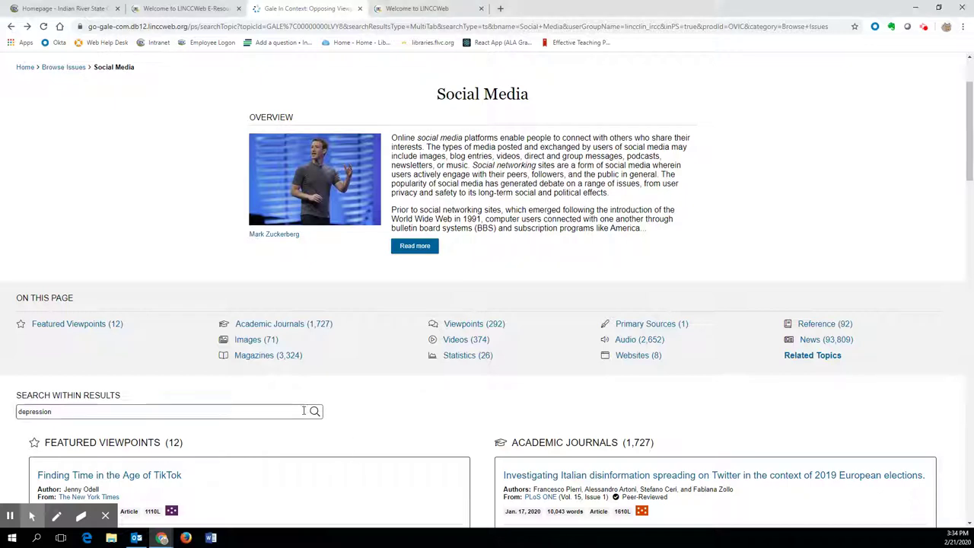
key(Return)
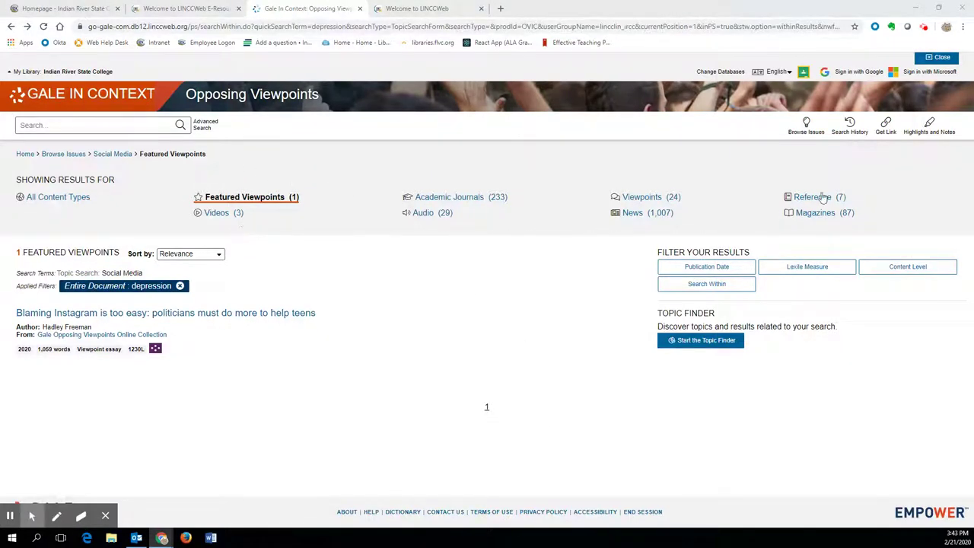
Step: Show the News results and open 'Just Released: Parent's Guide to Social Media and Mental Health.'
click(631, 213)
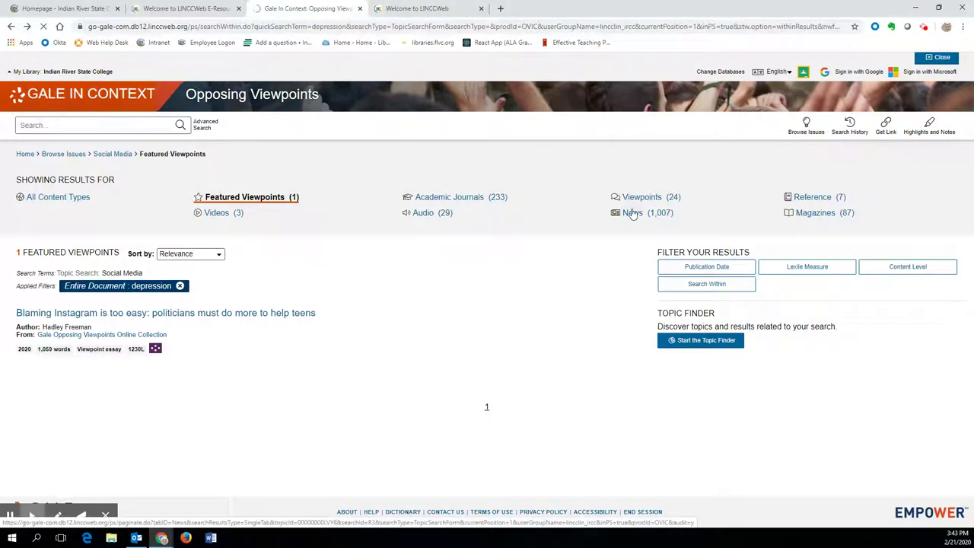
scroll(502, 339, down, 2)
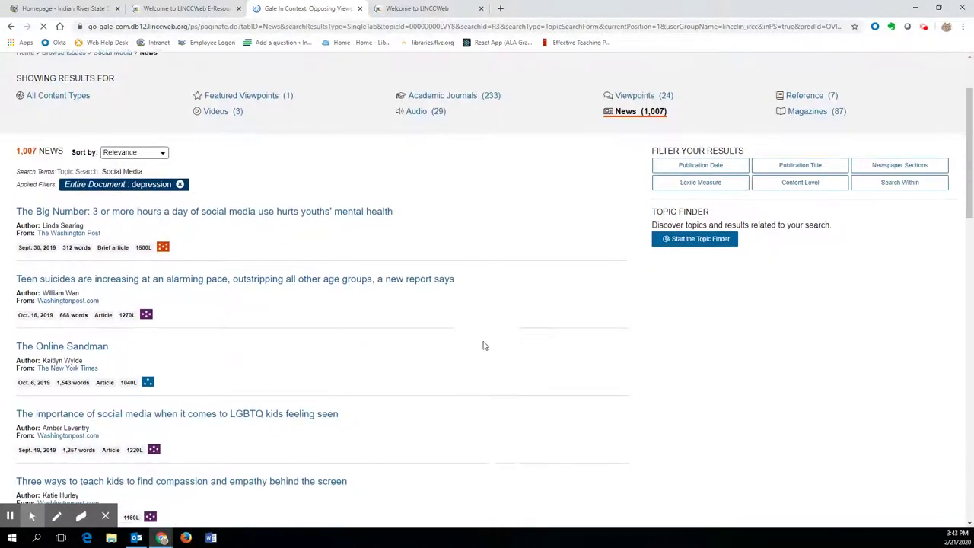
scroll(482, 345, down, 4)
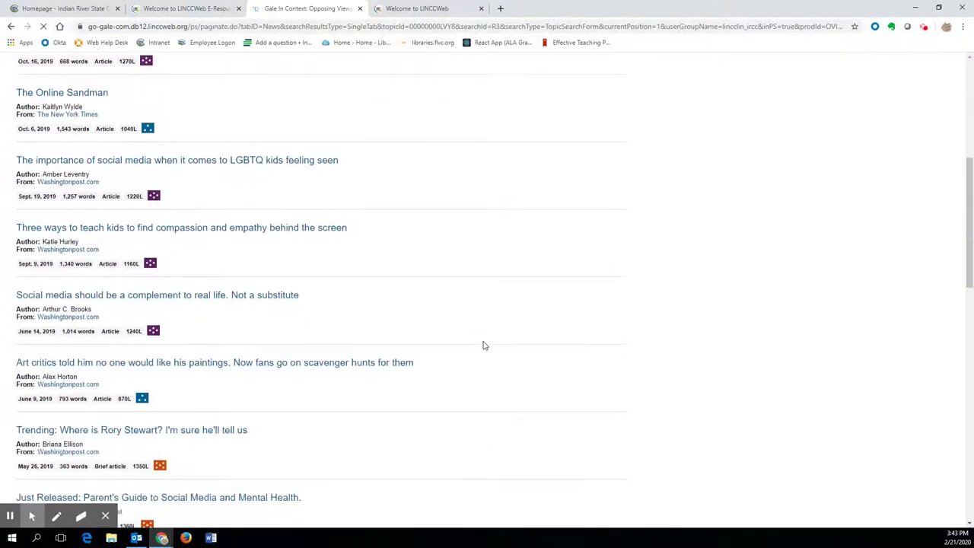
scroll(482, 346, down, 1)
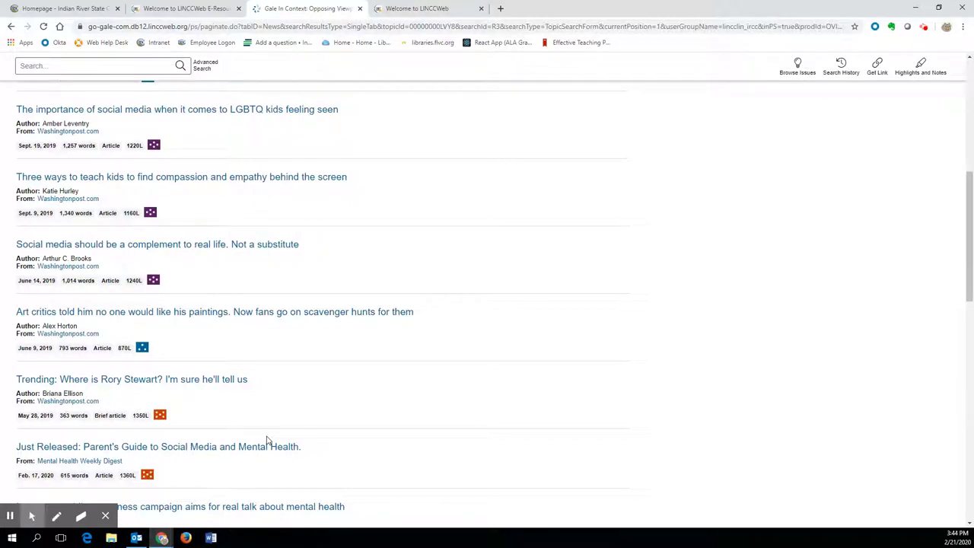
click(270, 448)
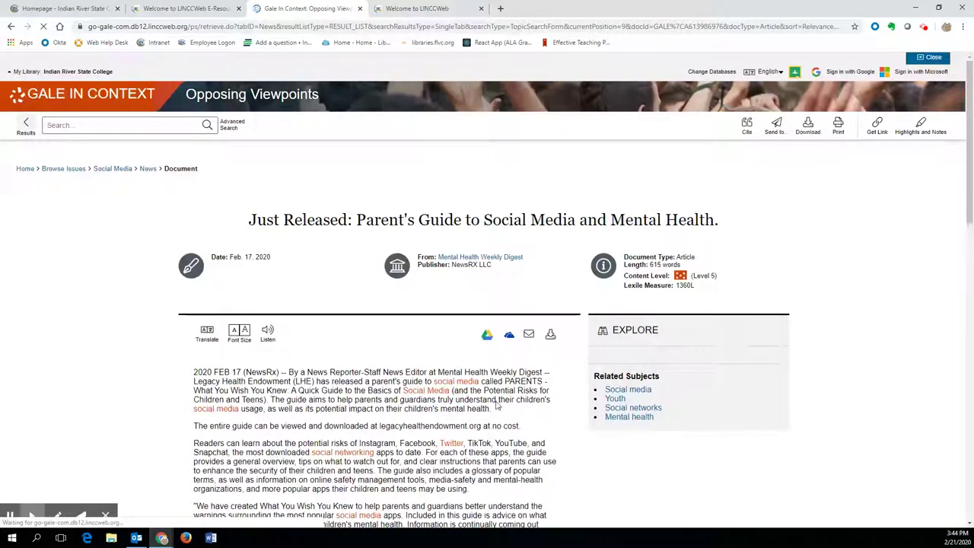
scroll(494, 405, down, 2)
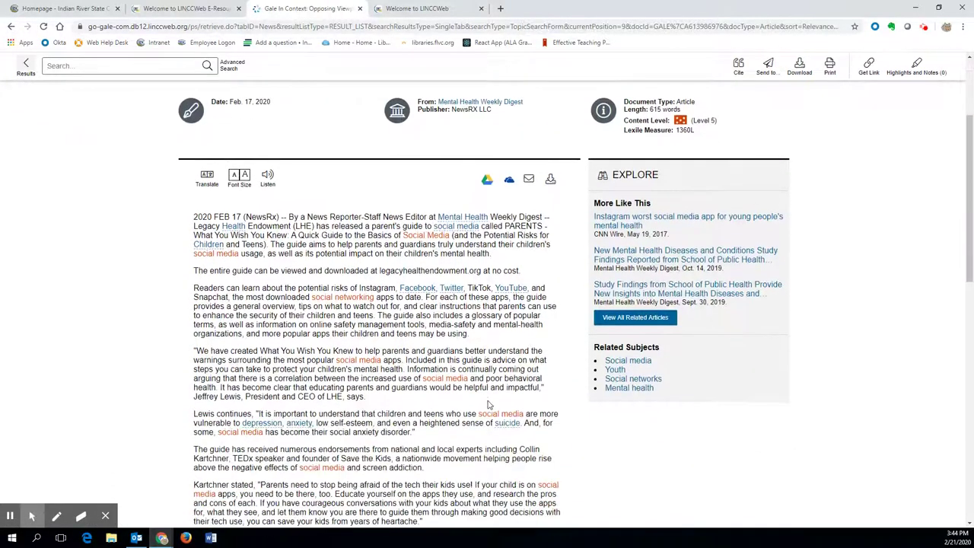
scroll(489, 405, down, 3)
scroll(569, 433, up, 3)
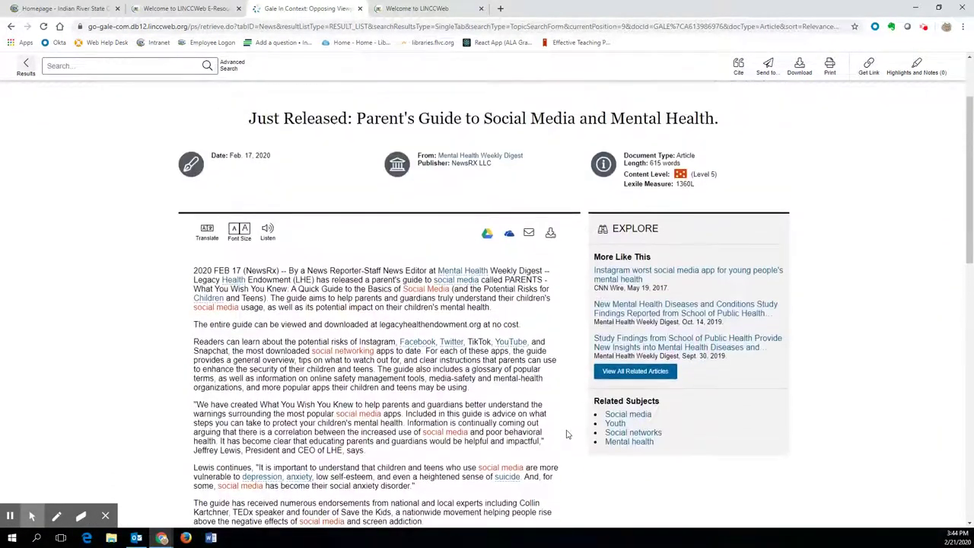
scroll(566, 433, up, 2)
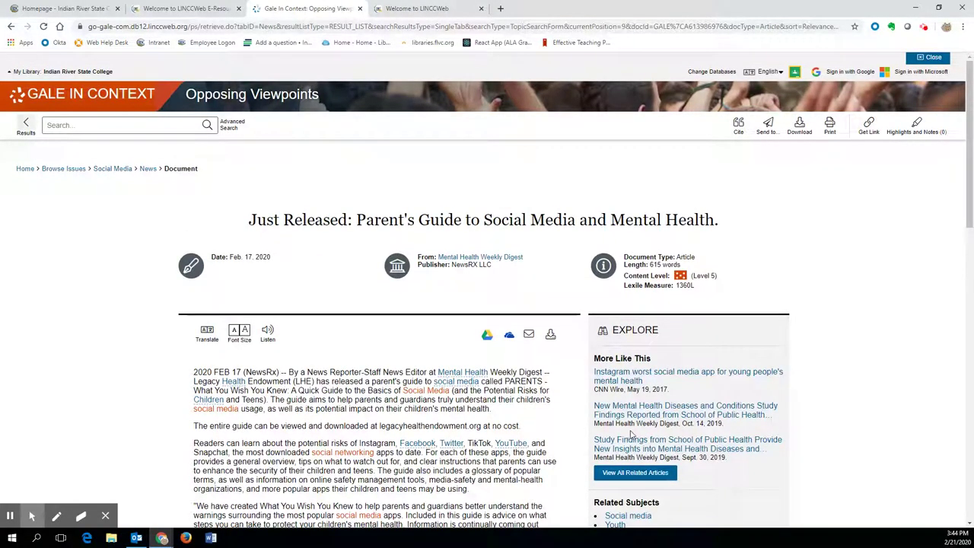
click(767, 128)
click(368, 321)
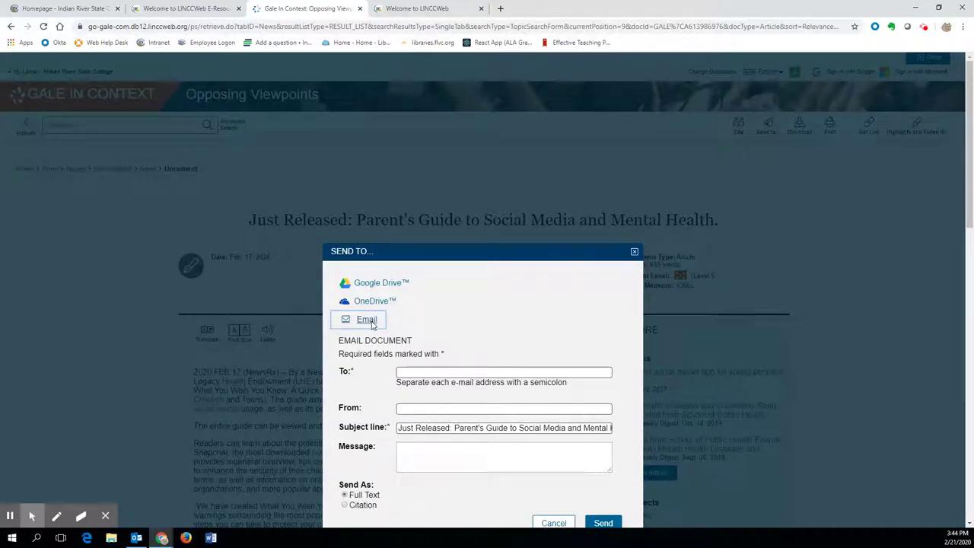
click(634, 251)
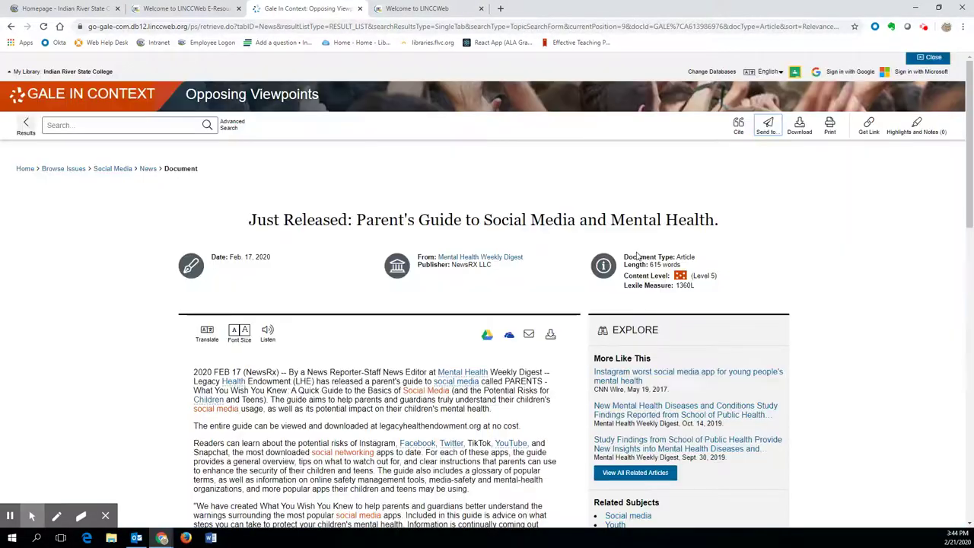
Step: Bring up the article's Cite dialog, close it, then reopen it for the MLA 8th Edition citation
click(737, 129)
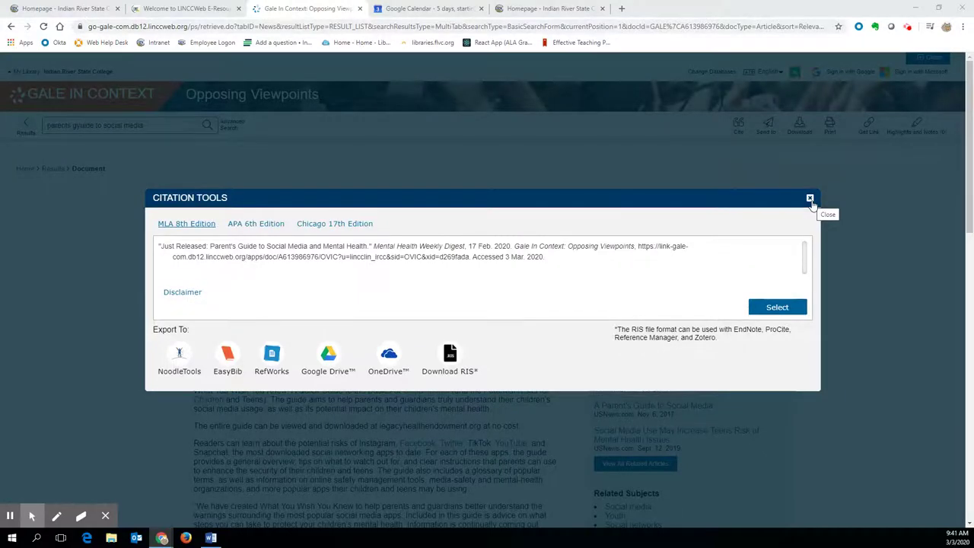
click(810, 200)
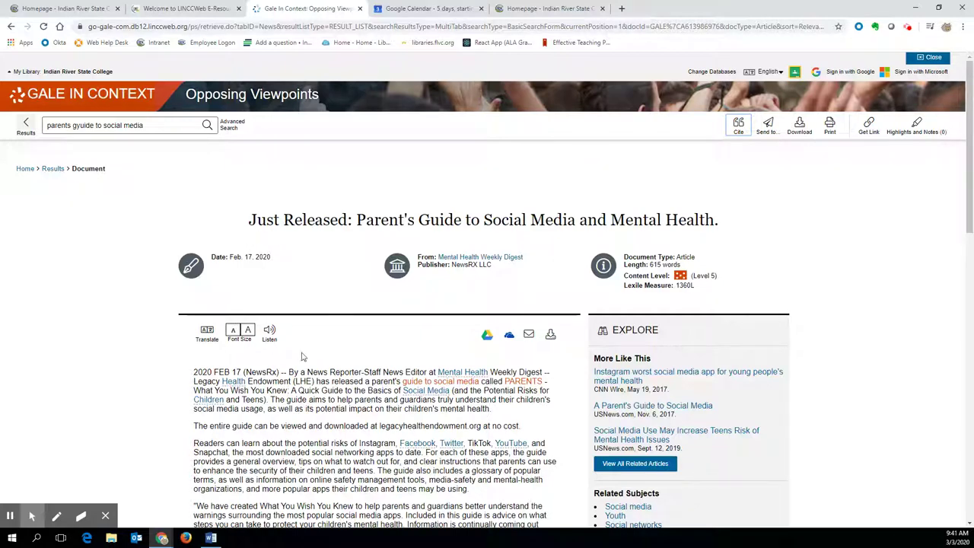
scroll(302, 356, down, 3)
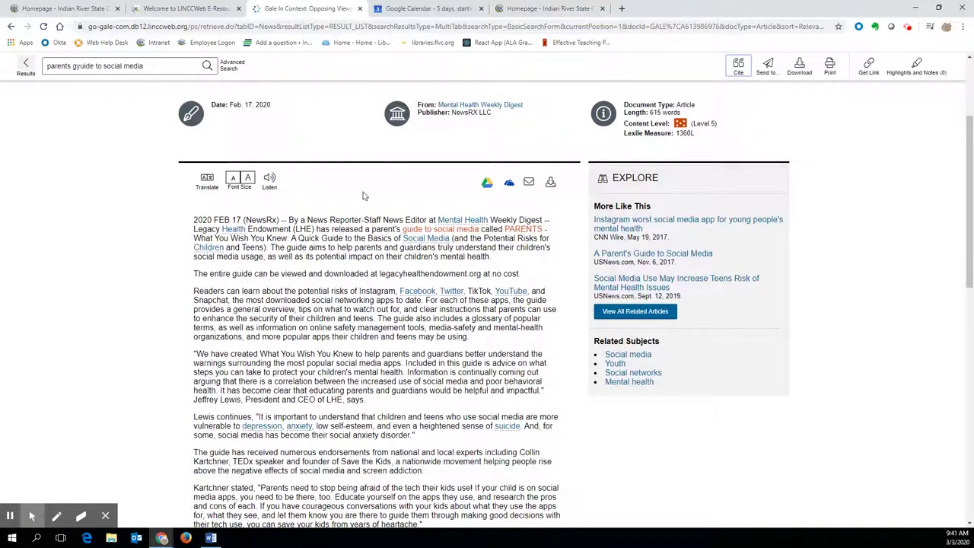
scroll(420, 351, up, 3)
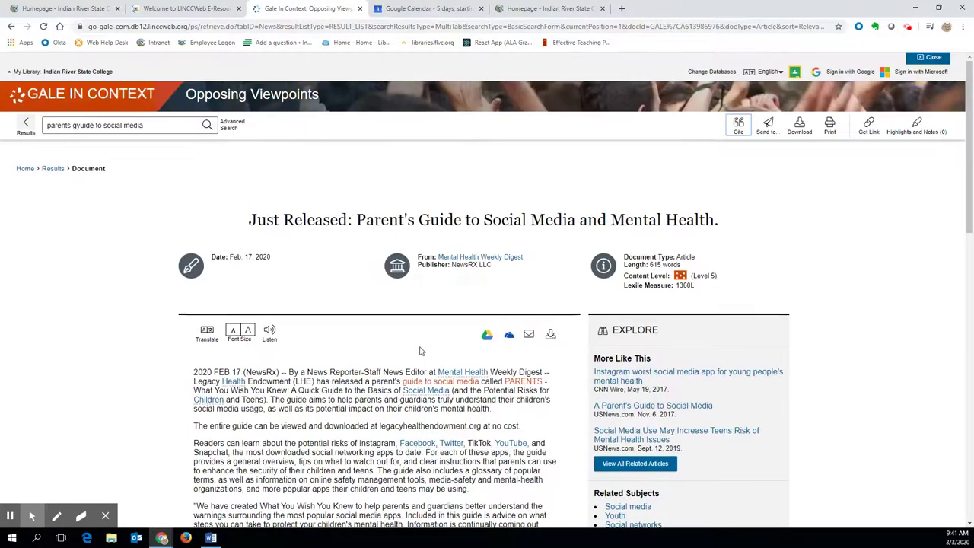
click(738, 126)
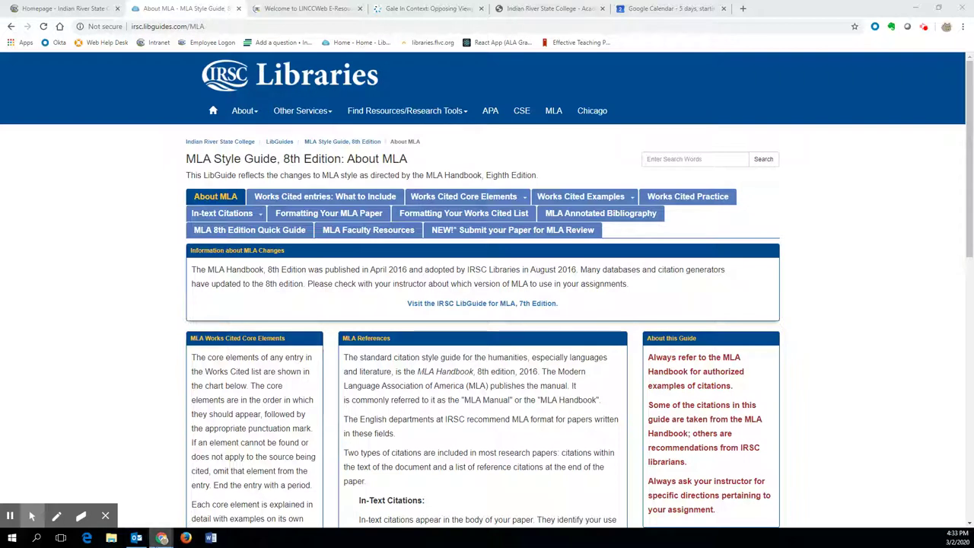
Step: Open a new Chrome window, restore it down, and move it to the left
mouse_move(154, 543)
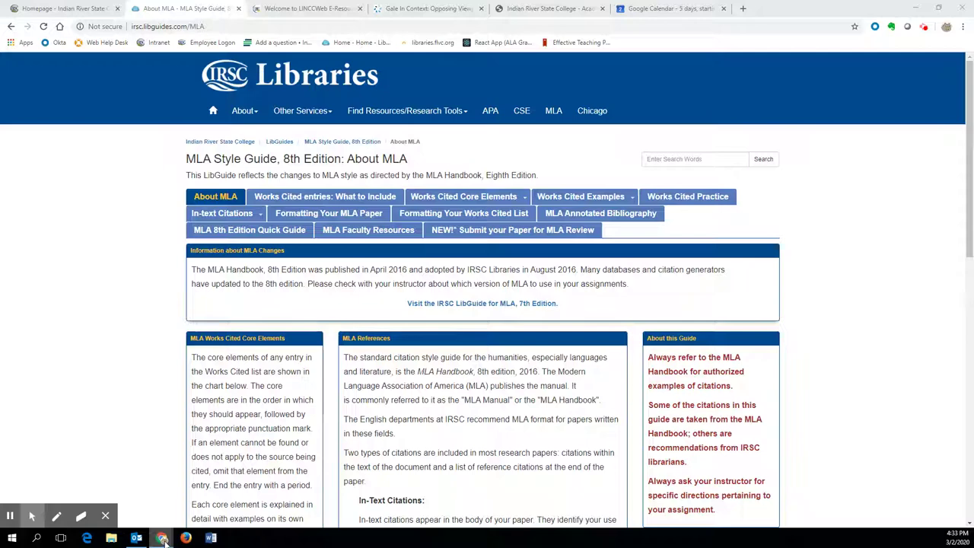
key(ctrl+n)
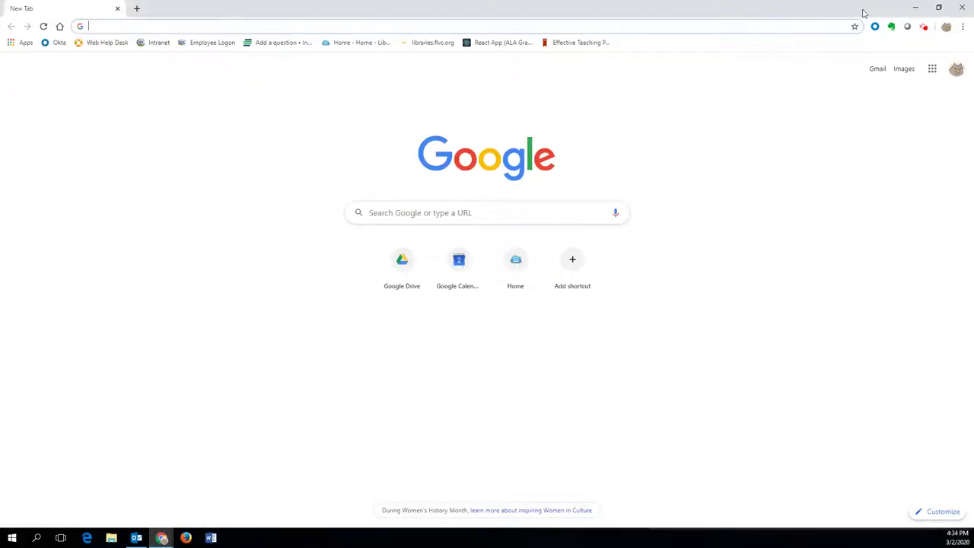
click(940, 9)
drag(793, 35, 314, 32)
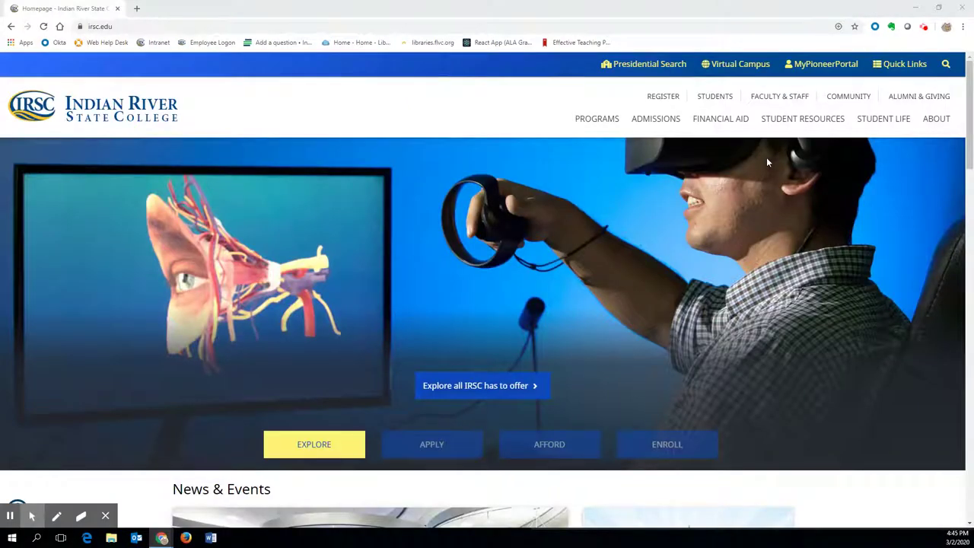
Step: Go from the college homepage via Quick Links and Libraries to the MLA Style Guide
click(904, 68)
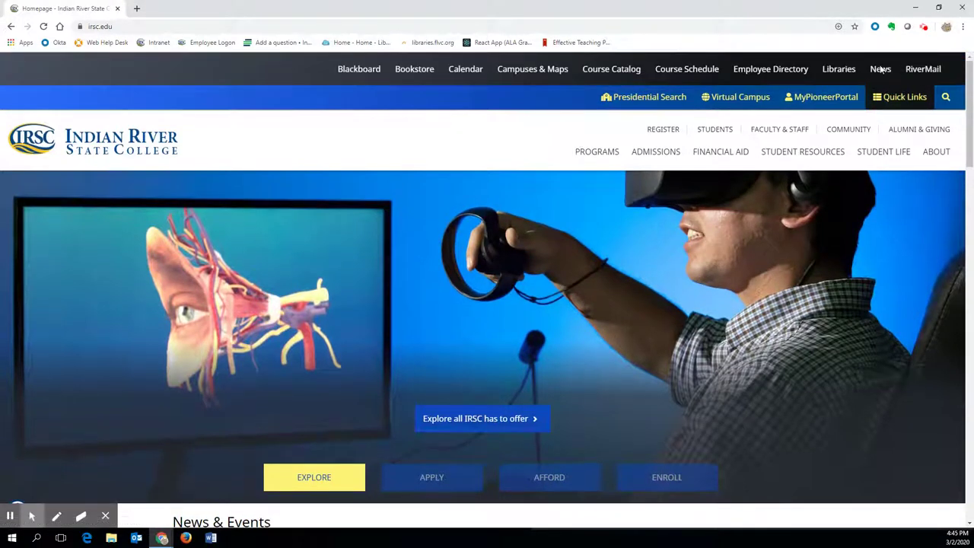
click(831, 69)
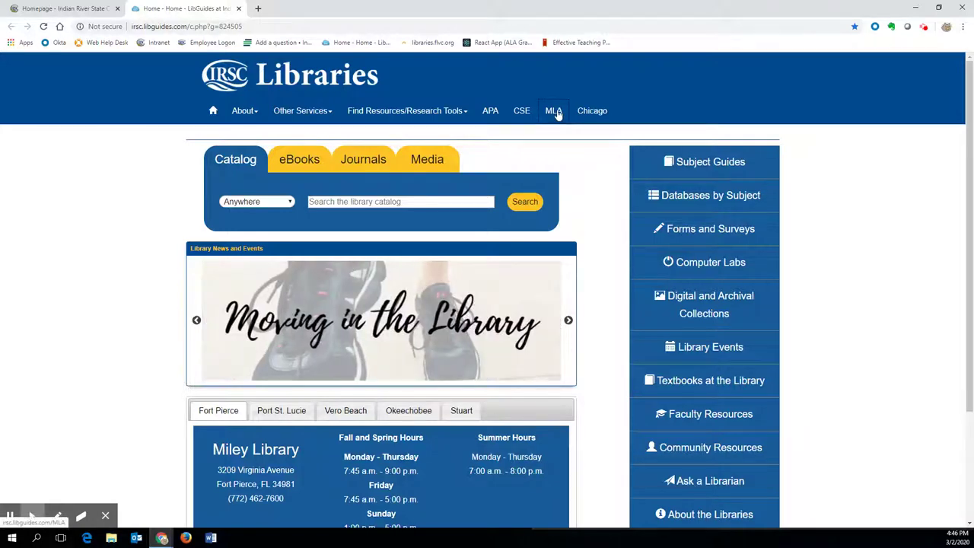
click(556, 112)
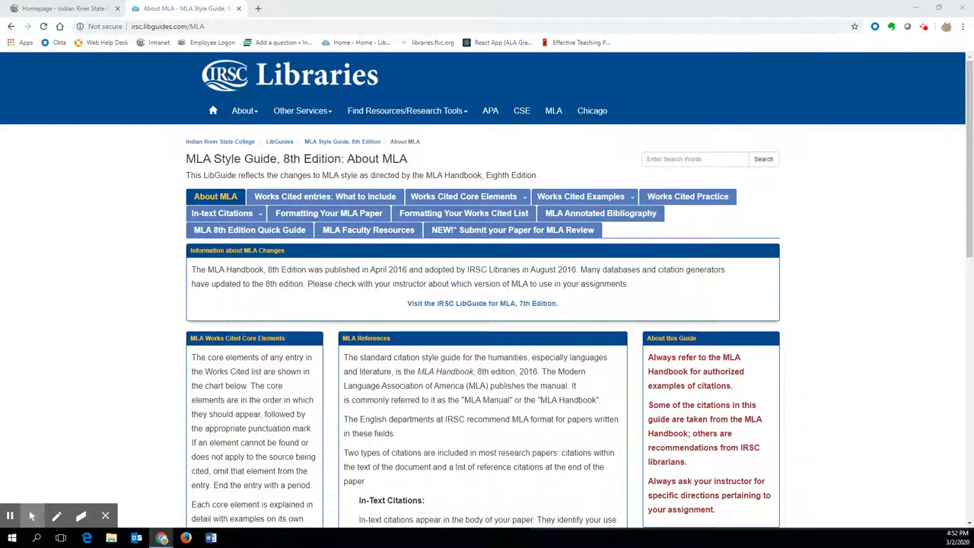
Step: Download the MLA 8th Edition Annotated Bibliography Template .dotx from the MLA Annotated Bibliography page
click(640, 216)
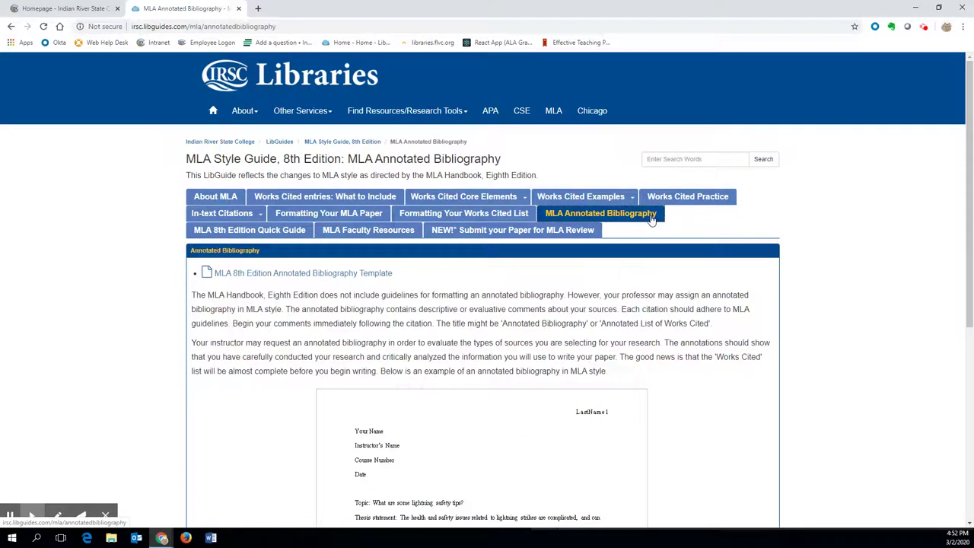
click(364, 275)
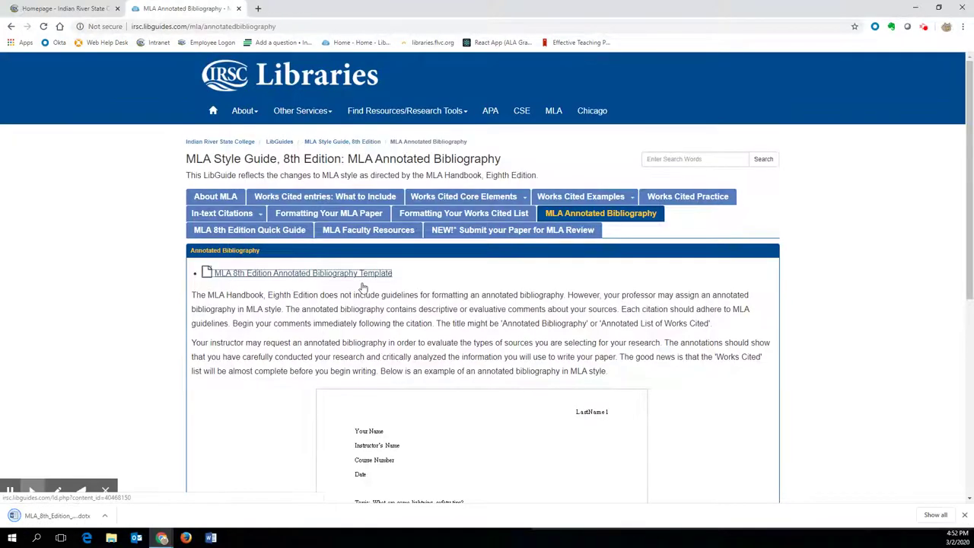
click(104, 515)
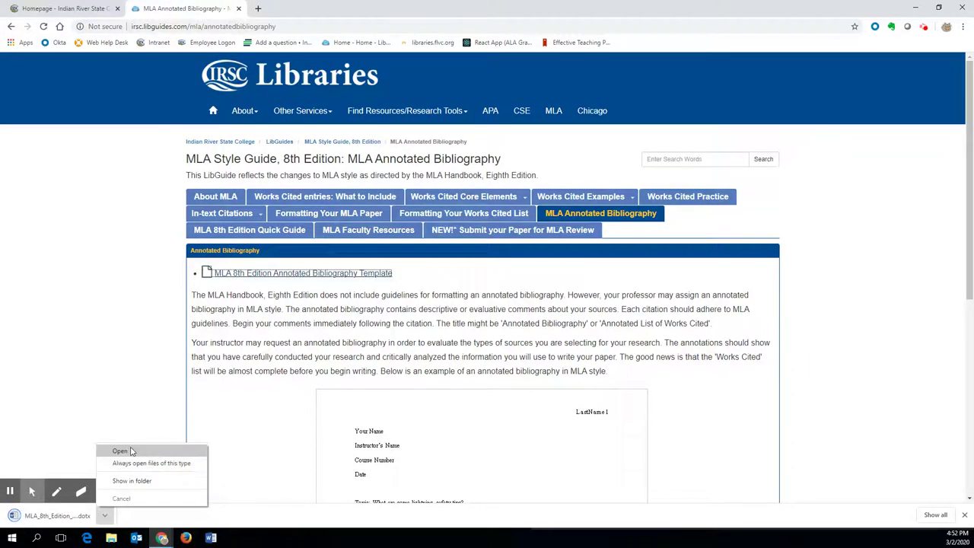
Step: Open the template in Word, enable editing, and select the 'Your Name' placeholder
click(121, 452)
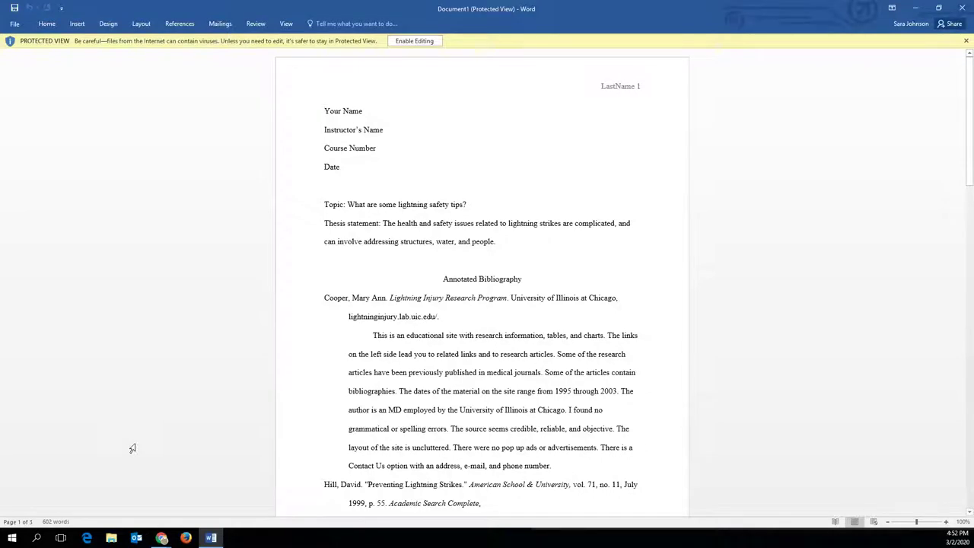
click(426, 42)
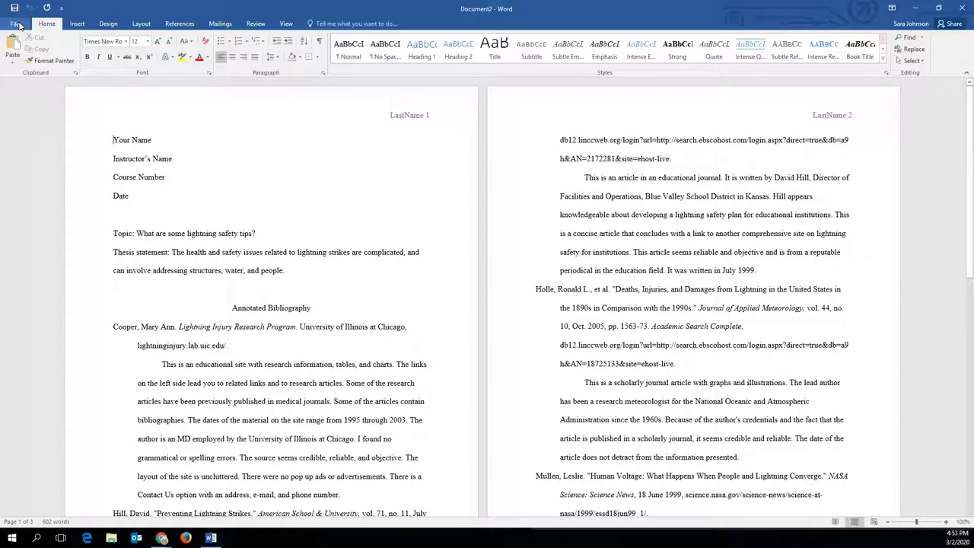
click(17, 25)
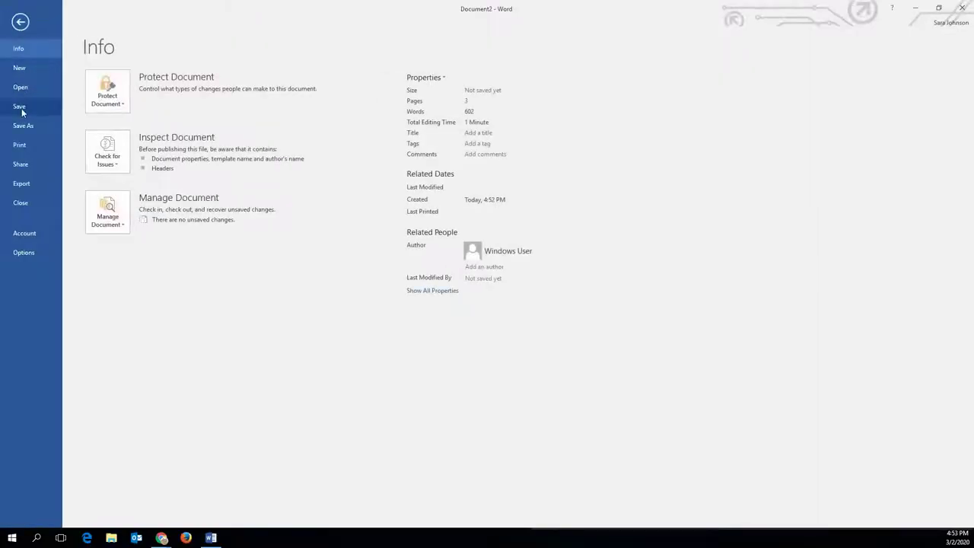
click(21, 22)
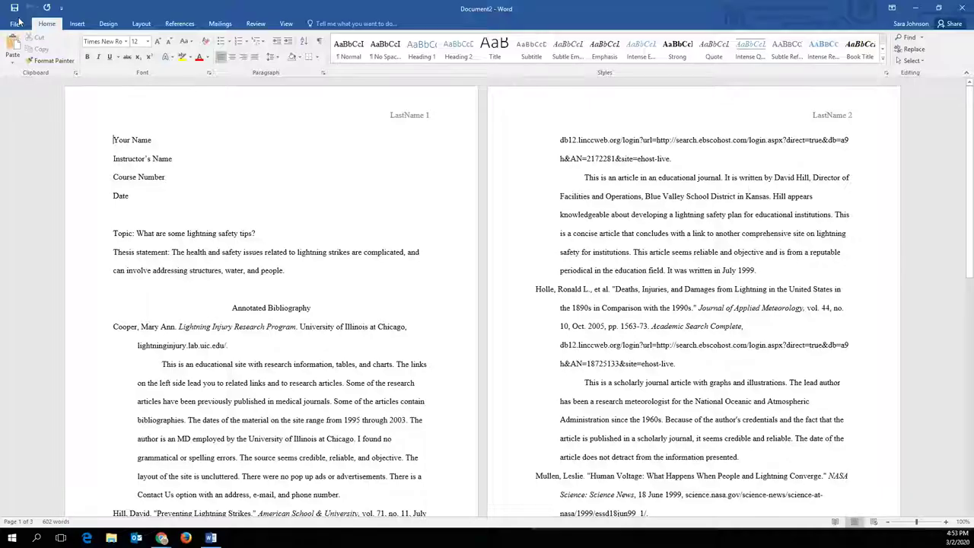
drag(114, 140, 180, 153)
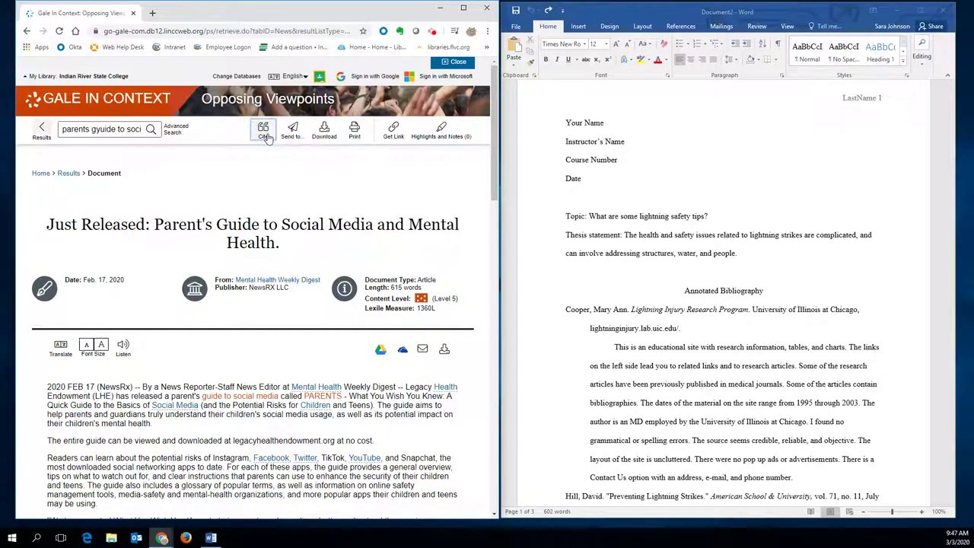
Step: Copy the Parent's Guide to Social Media article's MLA 8th Edition citation from Citation Tools
click(267, 134)
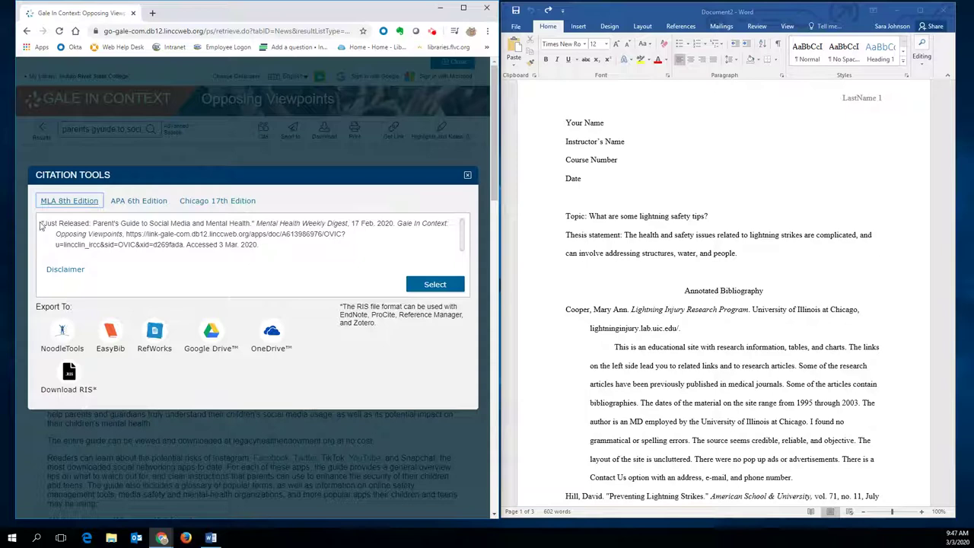
drag(42, 226, 186, 245)
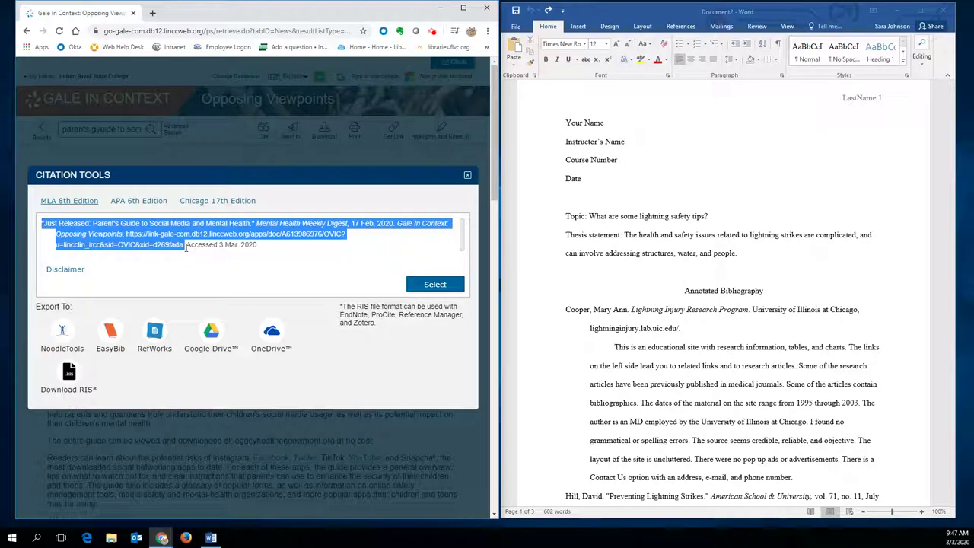
right_click(145, 223)
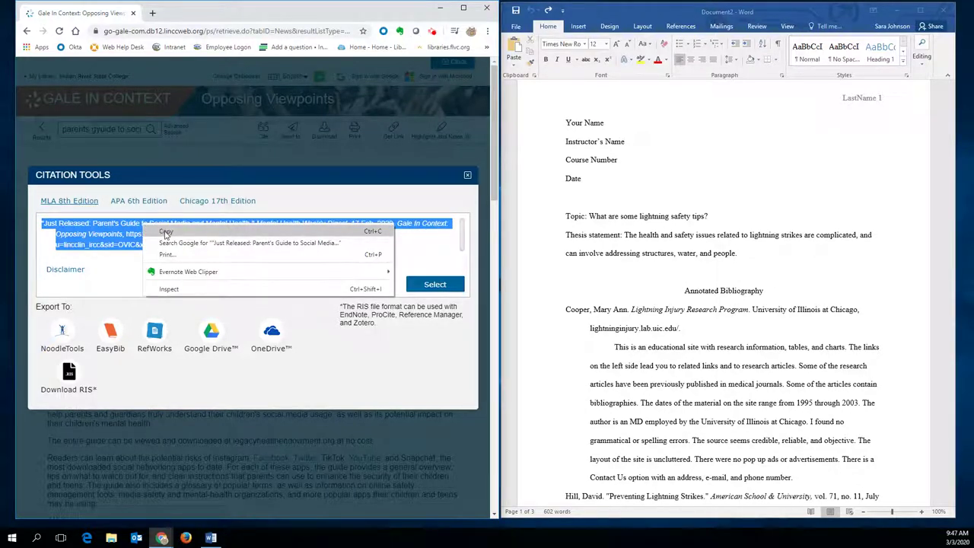
click(166, 232)
click(565, 309)
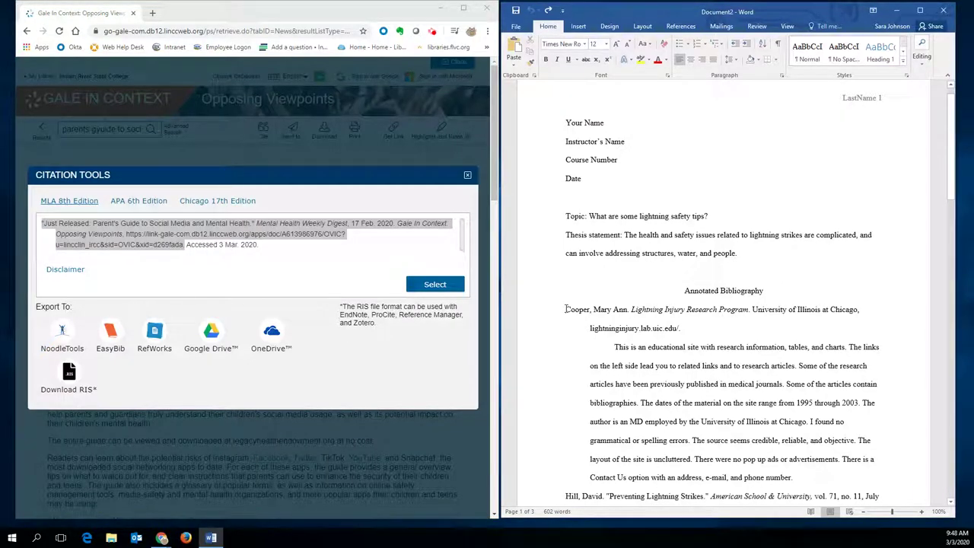
Step: Replace the Cooper citation with the copied Gale citation using Merge Formatting
drag(566, 309, 683, 328)
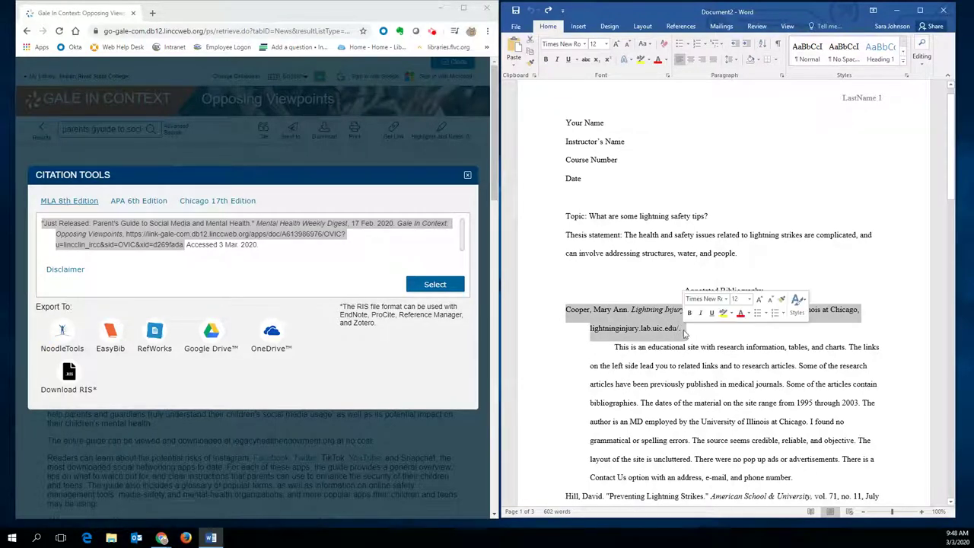
right_click(627, 323)
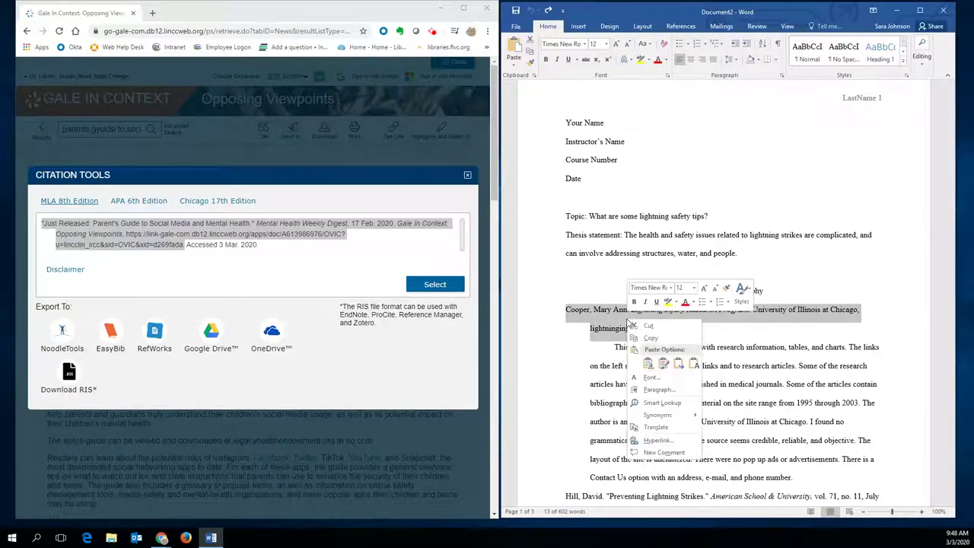
right_click(604, 321)
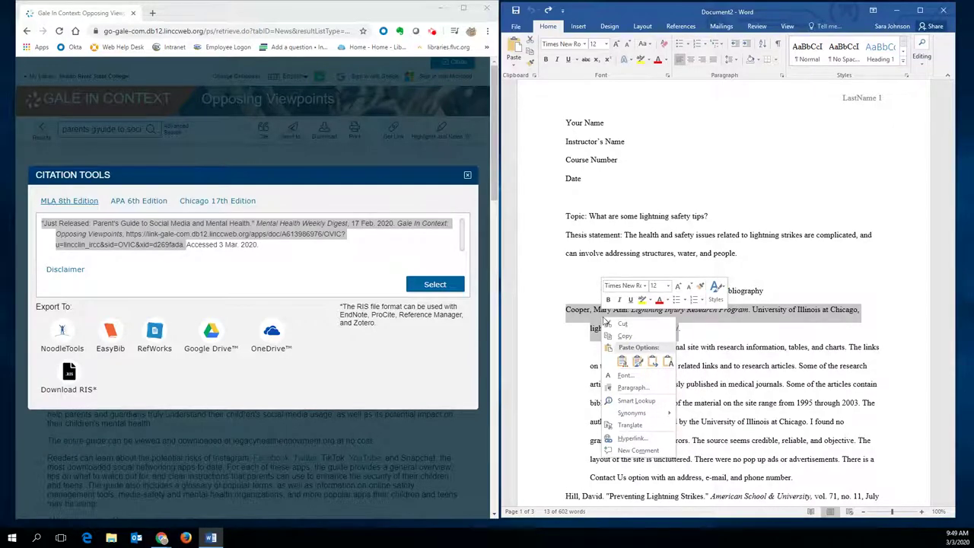
click(652, 362)
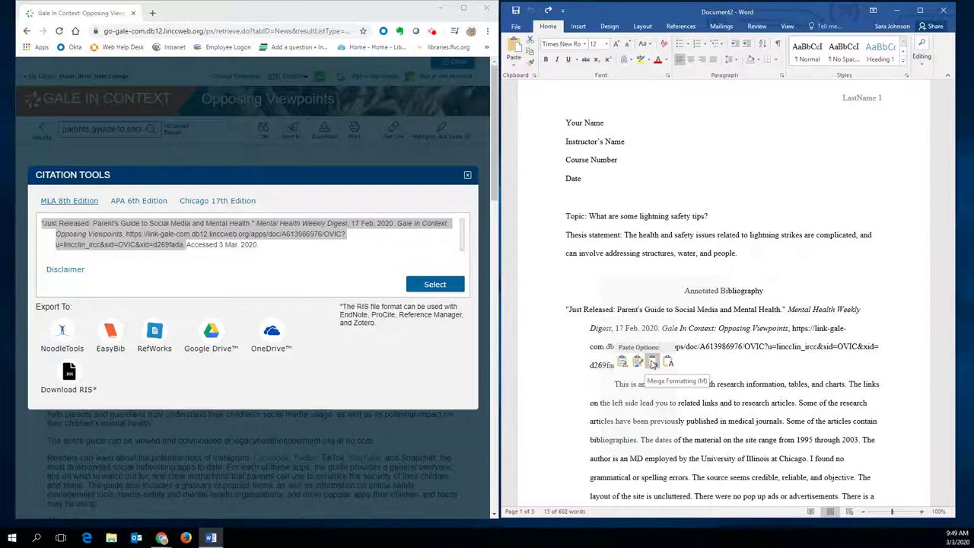
click(652, 364)
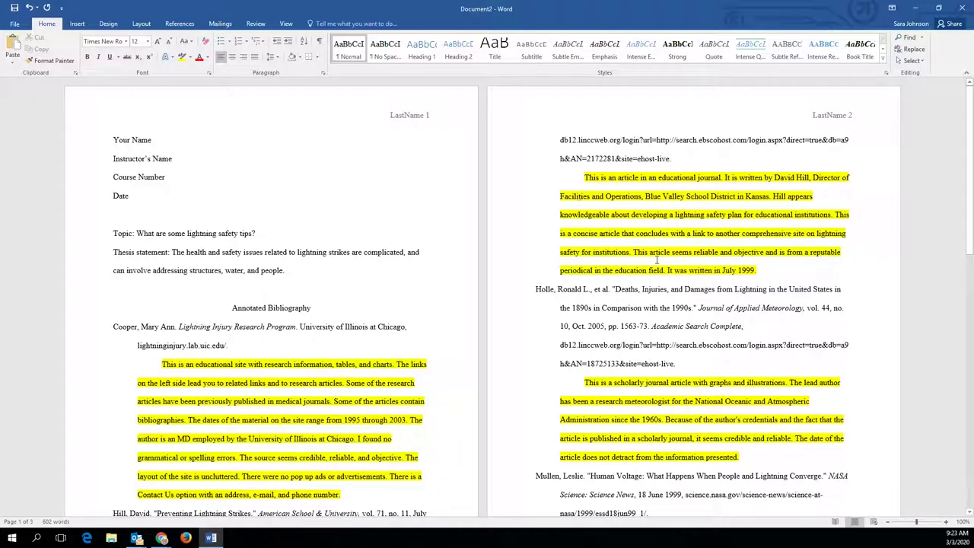
Step: Scroll down through all three pages of the annotated bibliography and back up to the top
scroll(616, 307, down, 2)
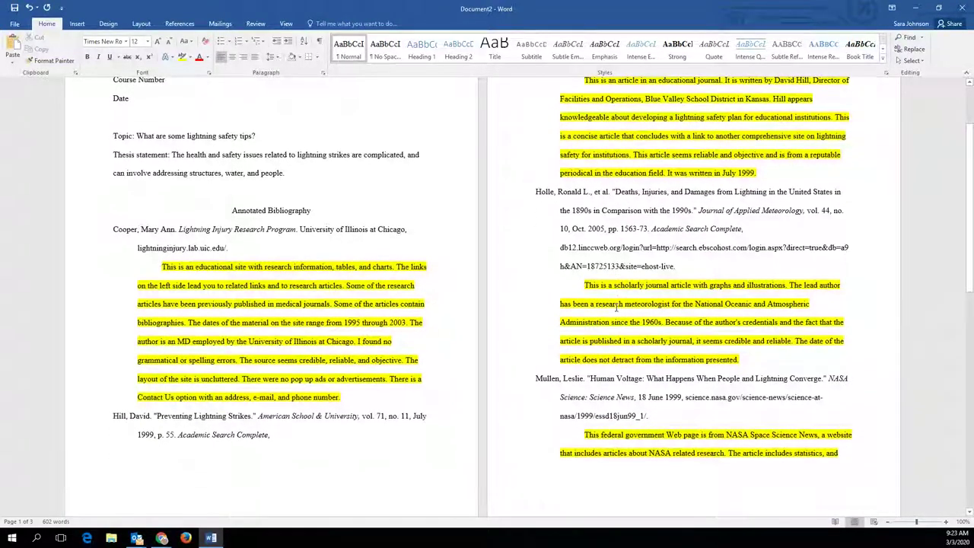
scroll(616, 307, down, 2)
scroll(616, 307, down, 2)
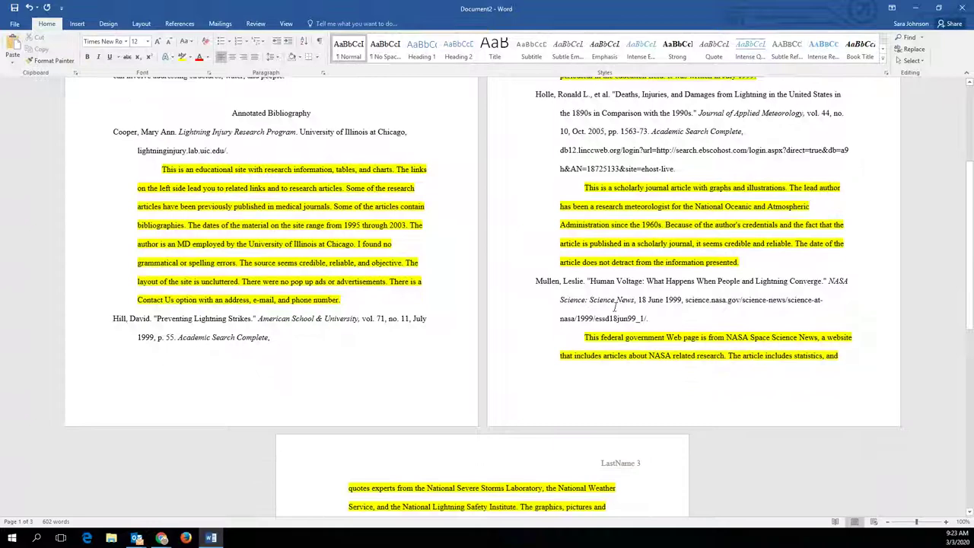
scroll(616, 308, down, 2)
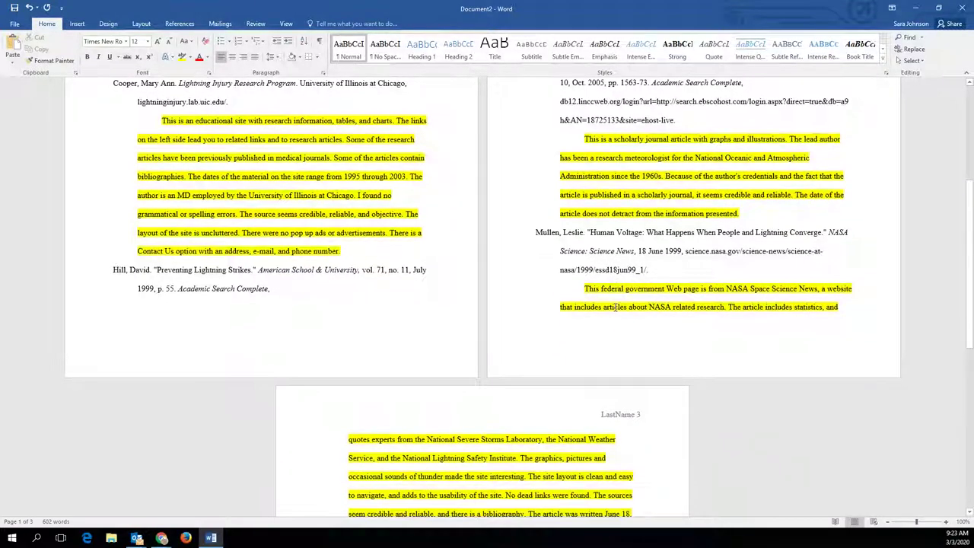
scroll(615, 308, down, 3)
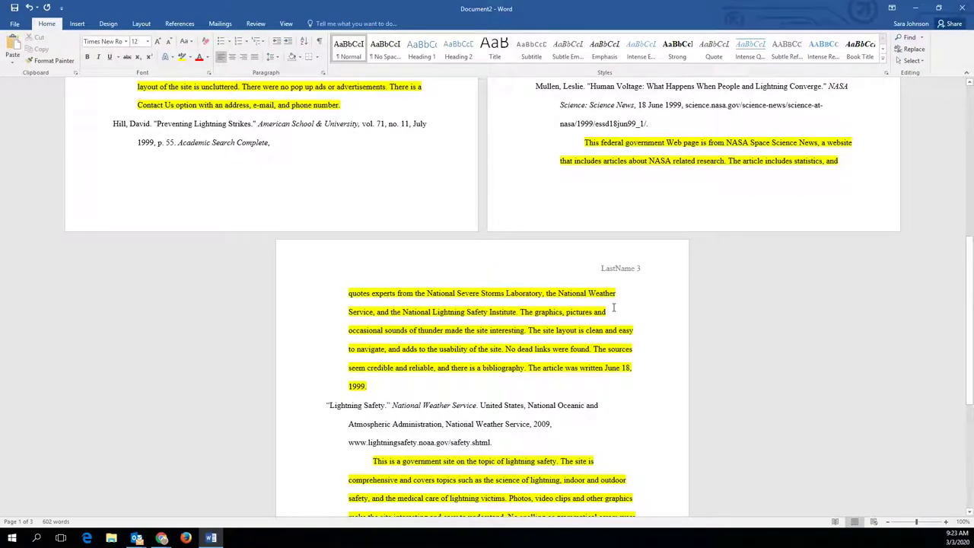
scroll(613, 308, down, 3)
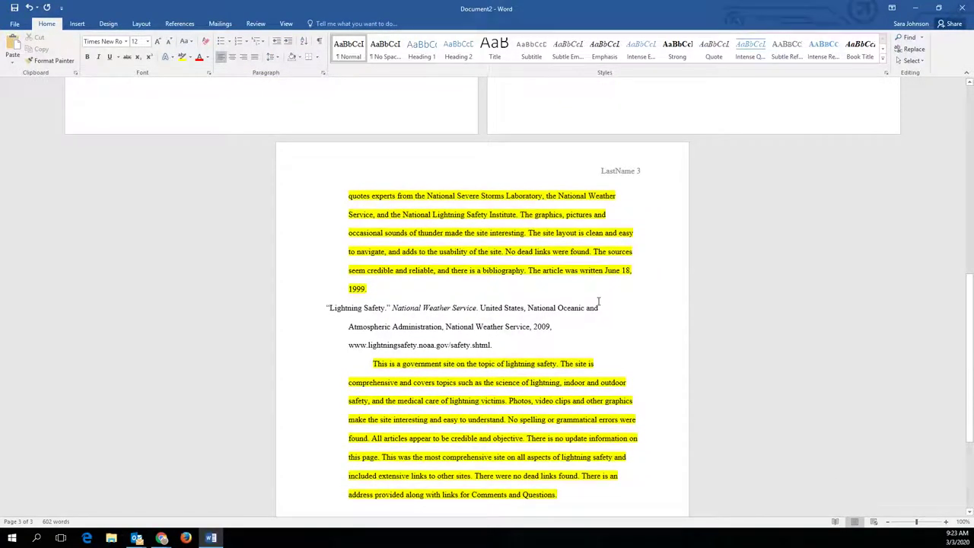
scroll(545, 307, down, 1)
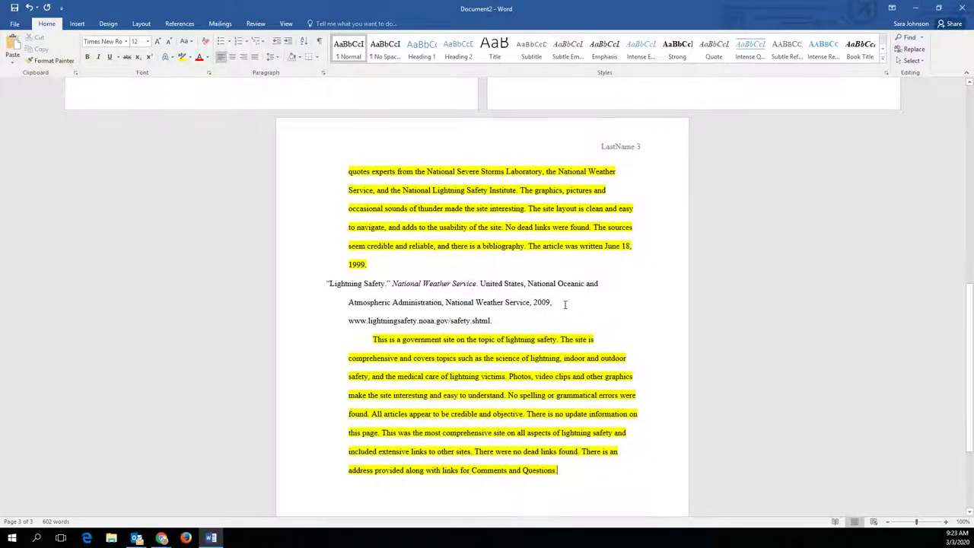
scroll(565, 304, up, 6)
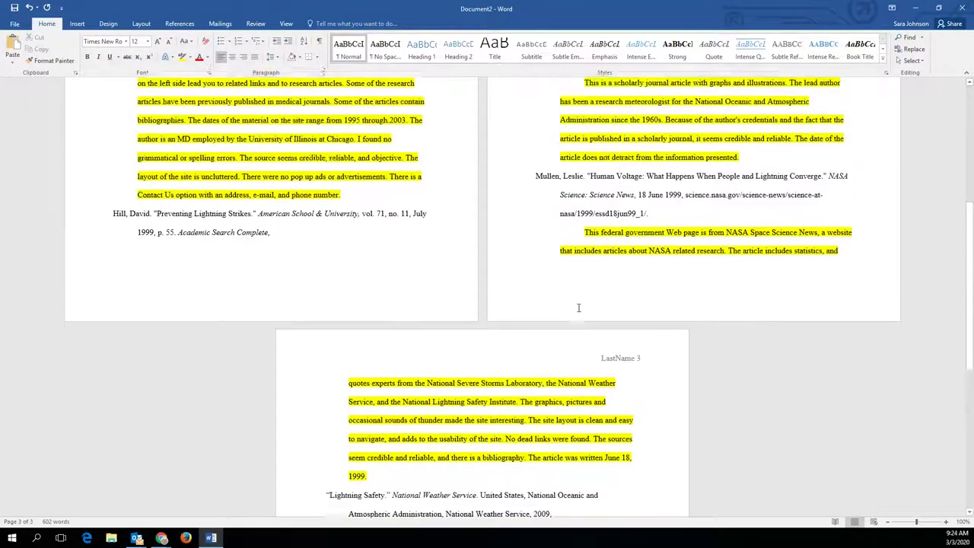
scroll(578, 308, up, 7)
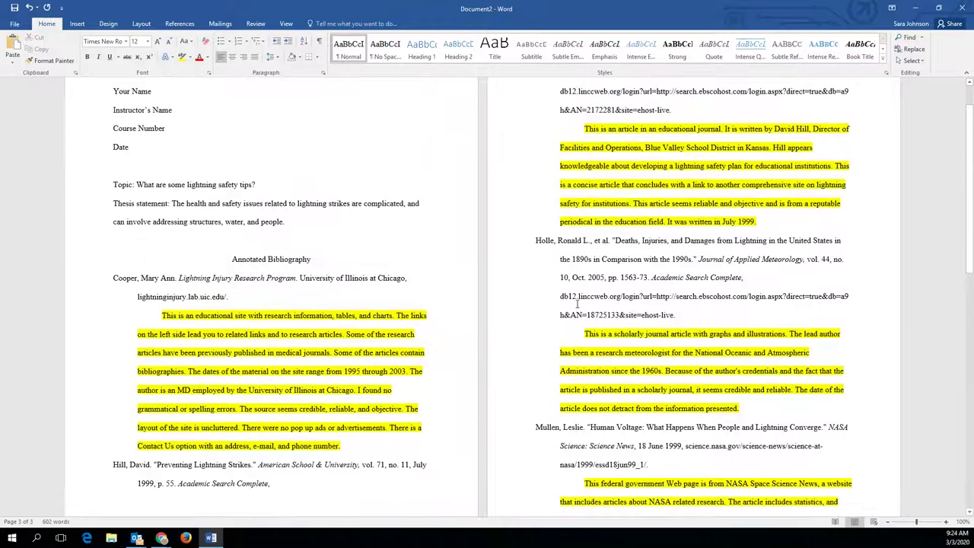
scroll(576, 302, up, 2)
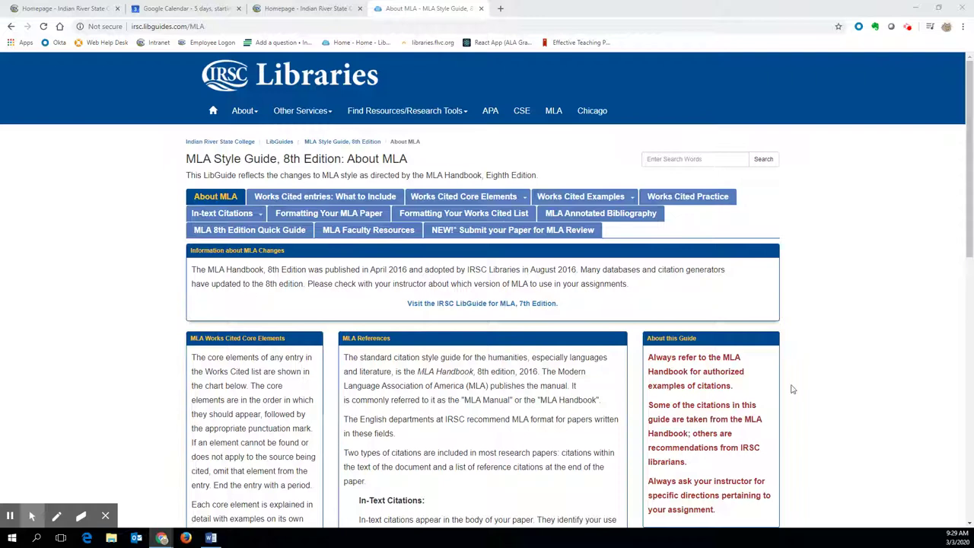
Step: Open the NEW! Submit your Paper for MLA Review page and scroll through its paper-upload form
click(486, 231)
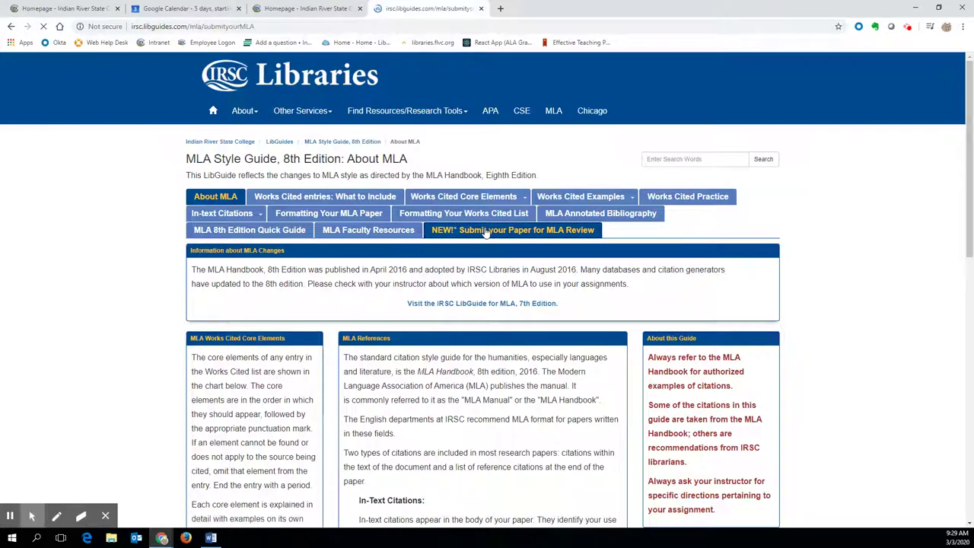
scroll(580, 340, down, 5)
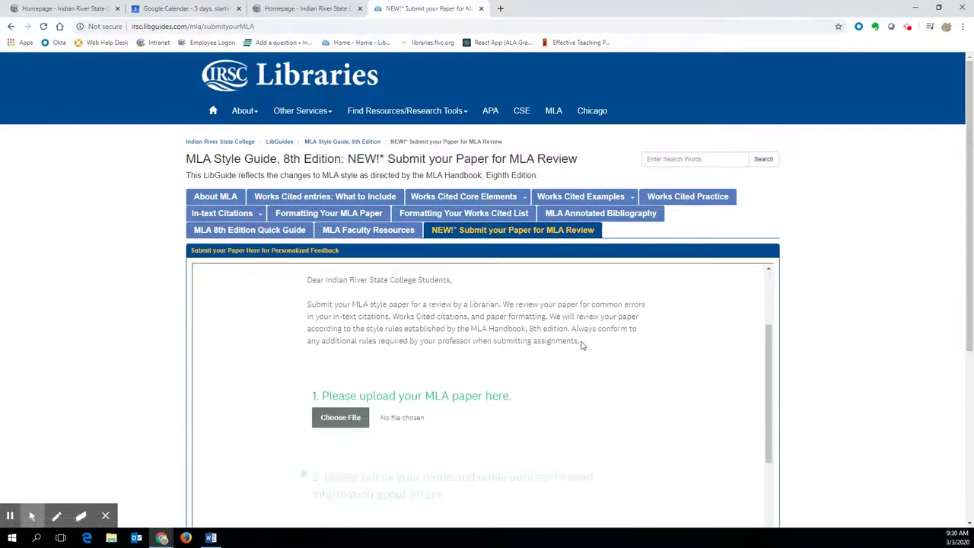
scroll(580, 348, down, 5)
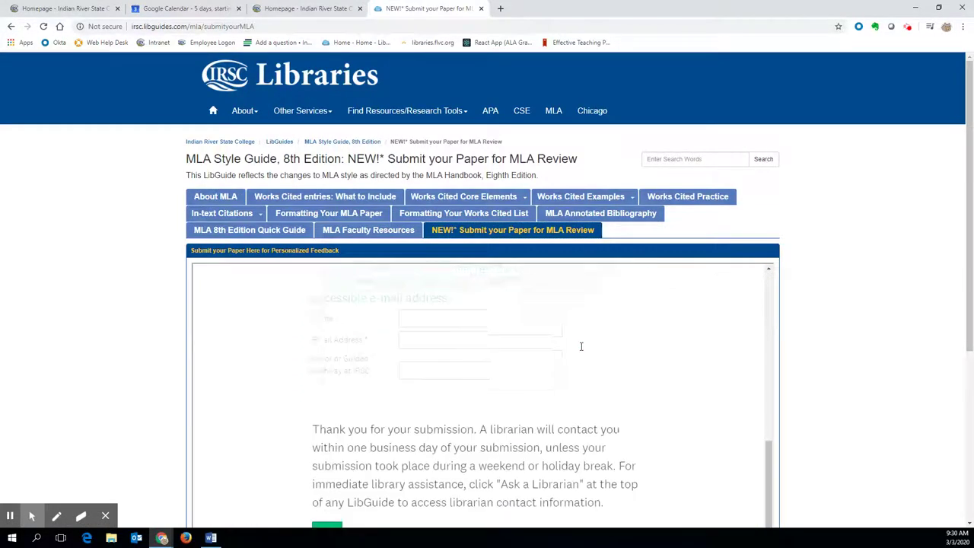
scroll(580, 348, down, 3)
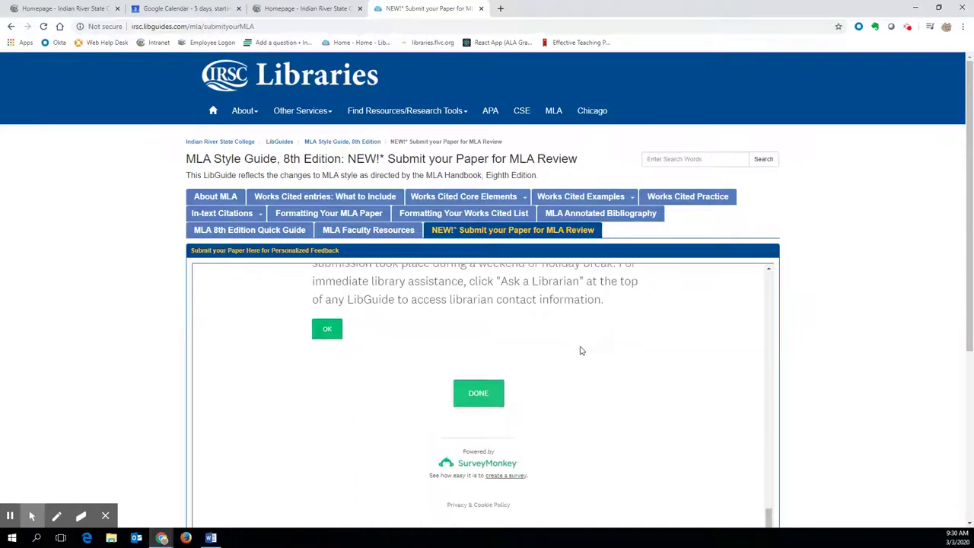
scroll(580, 351, down, 1)
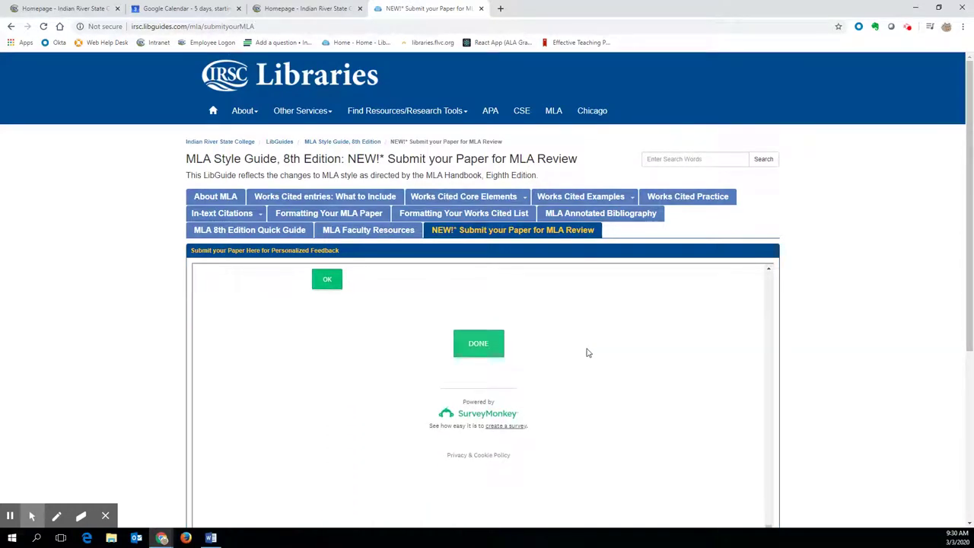